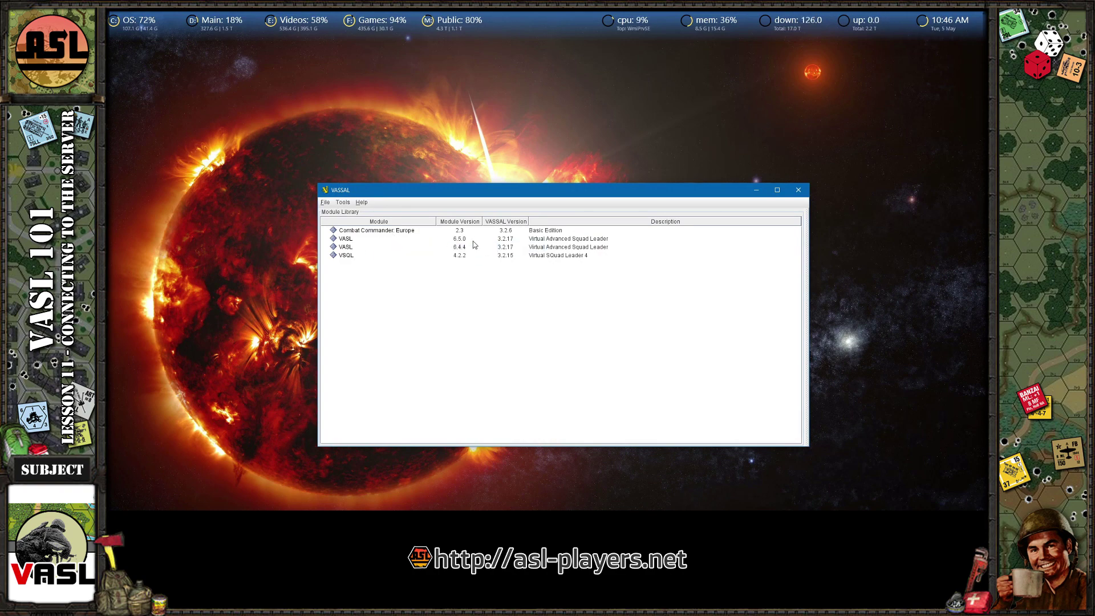
# - Open the VASL 6.5.0 module from the module library and reposition its Welcome wizard
pyautogui.doubleClick(349, 238)
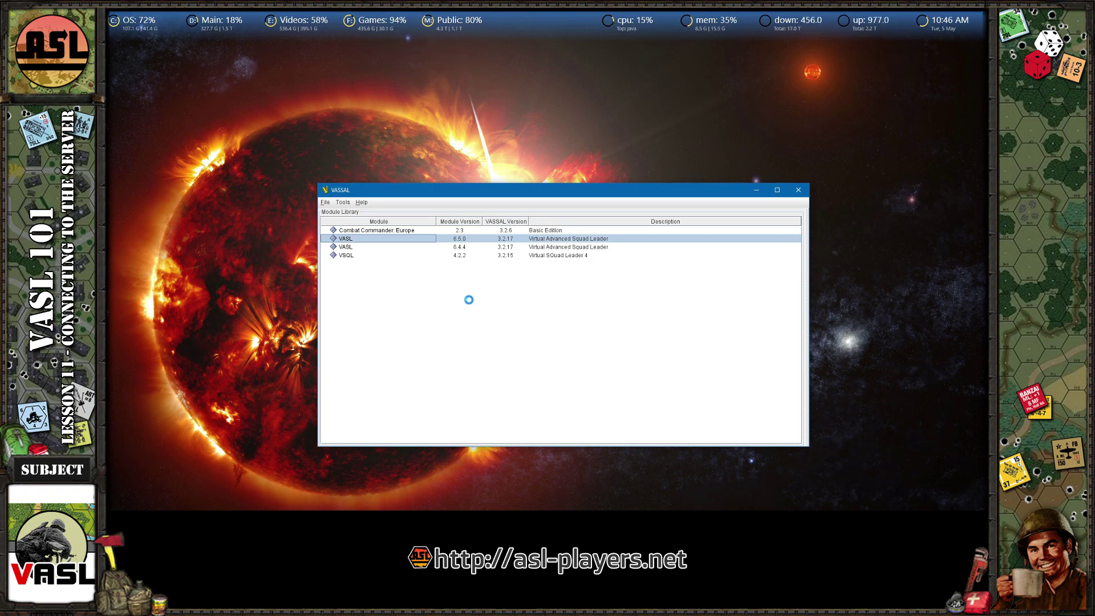
pyautogui.moveTo(487, 150); pyautogui.dragTo(494, 171)
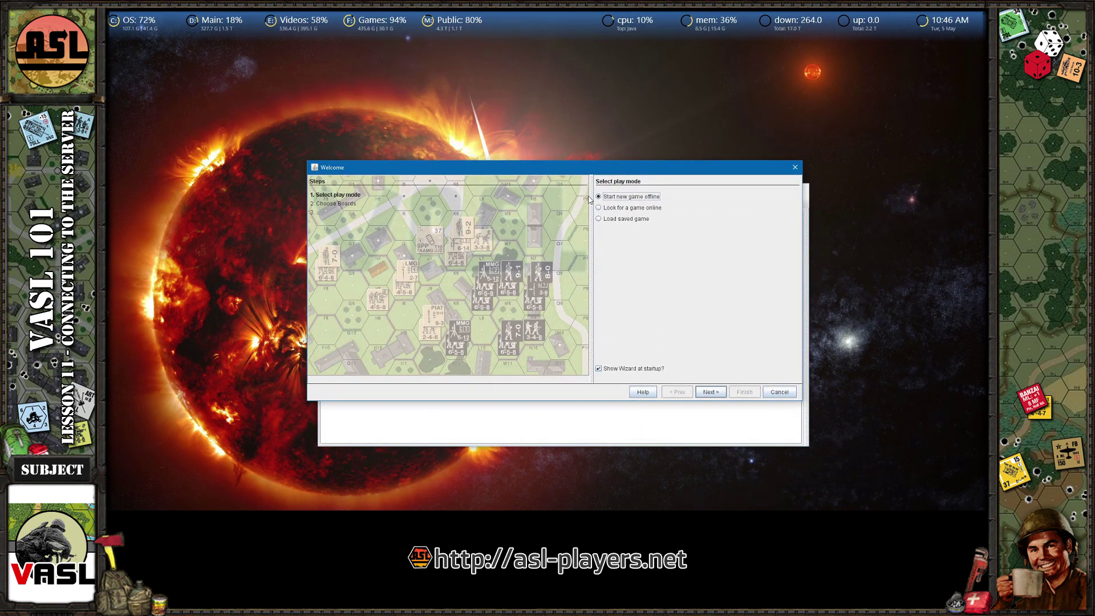
pyautogui.moveTo(570, 172); pyautogui.dragTo(524, 183)
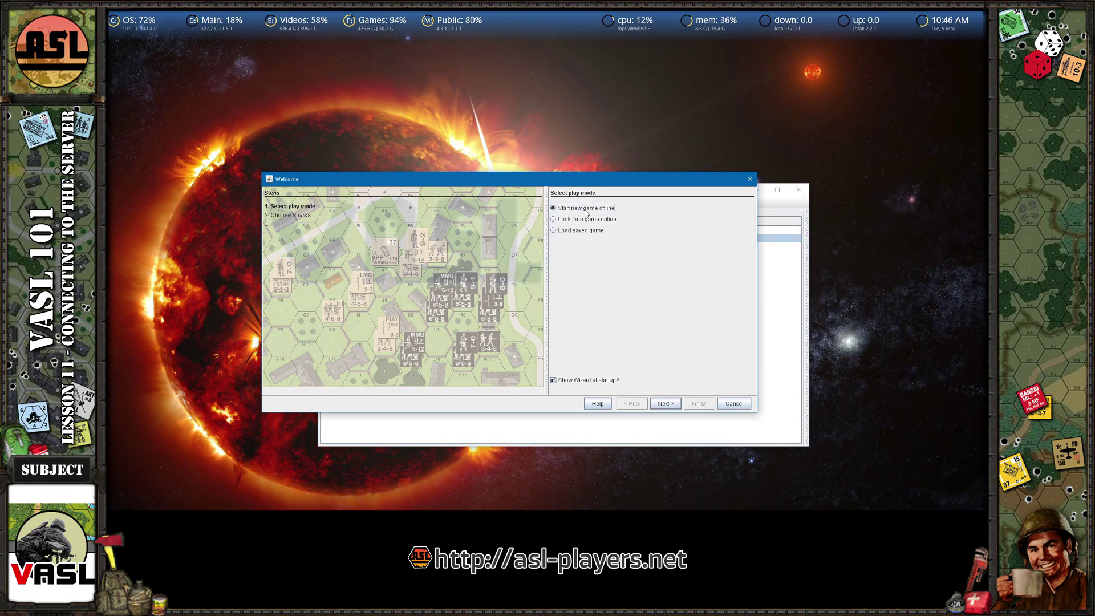
# - Finish the wizard in the play mode "Look for a game online" and maximize the VASL controls window
pyautogui.click(588, 224)
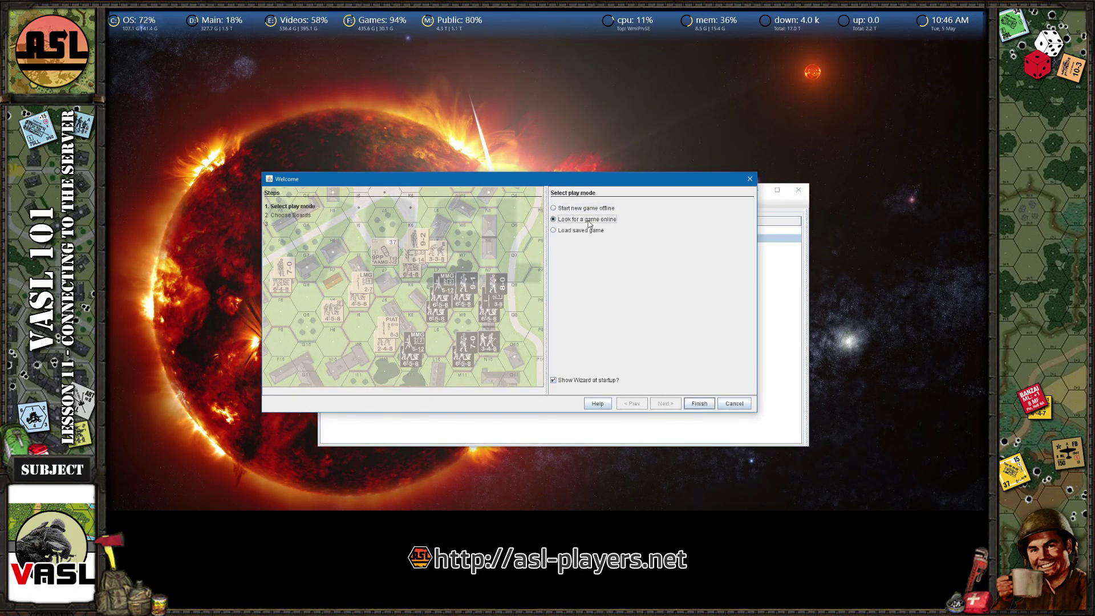
pyautogui.click(586, 234)
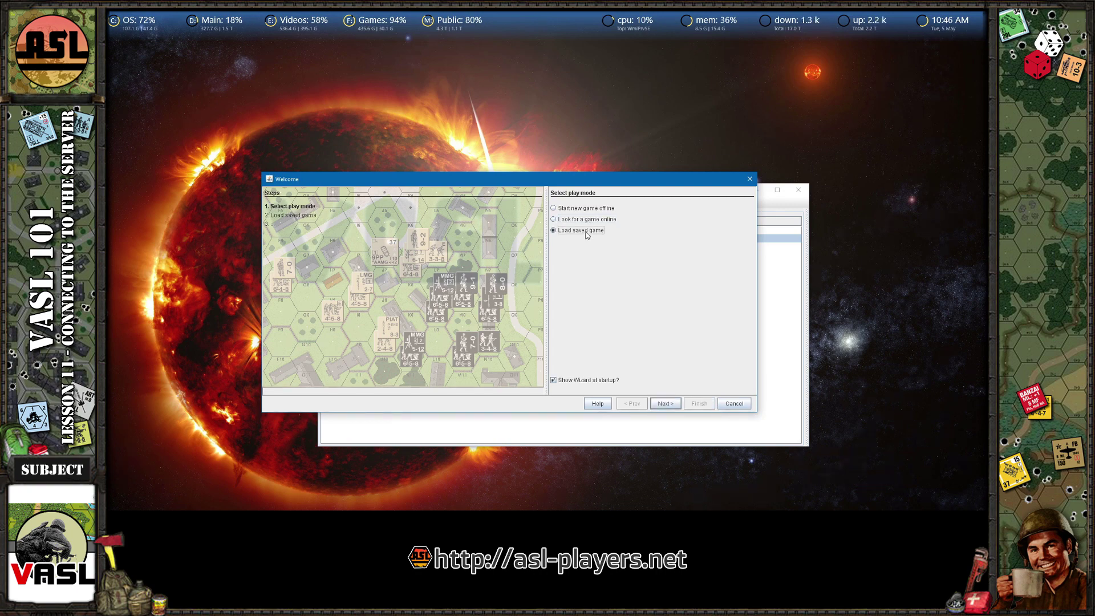
pyautogui.click(568, 223)
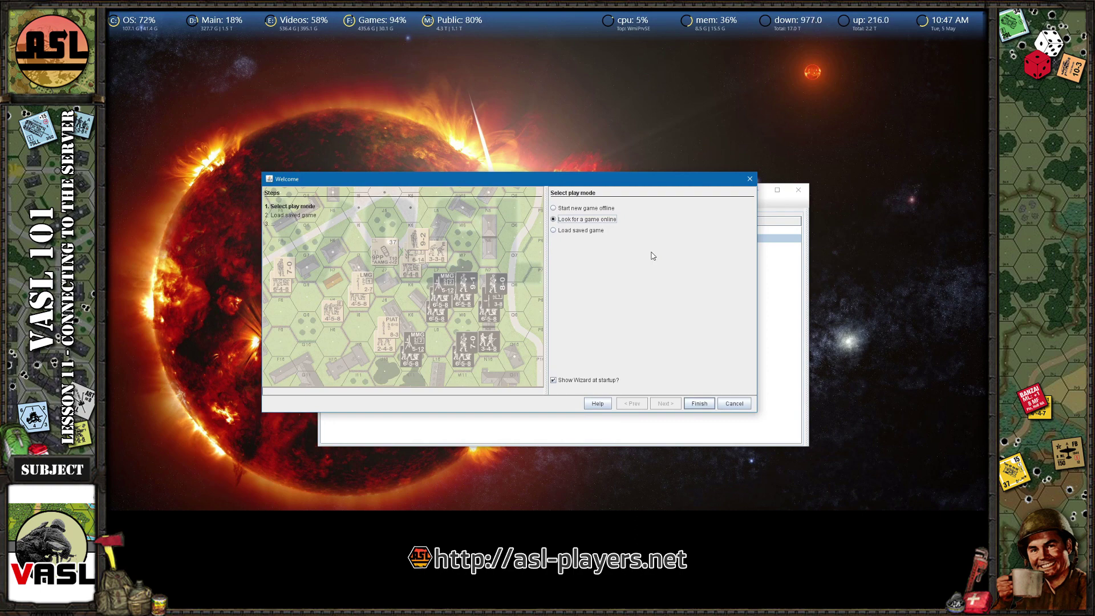
pyautogui.click(569, 231)
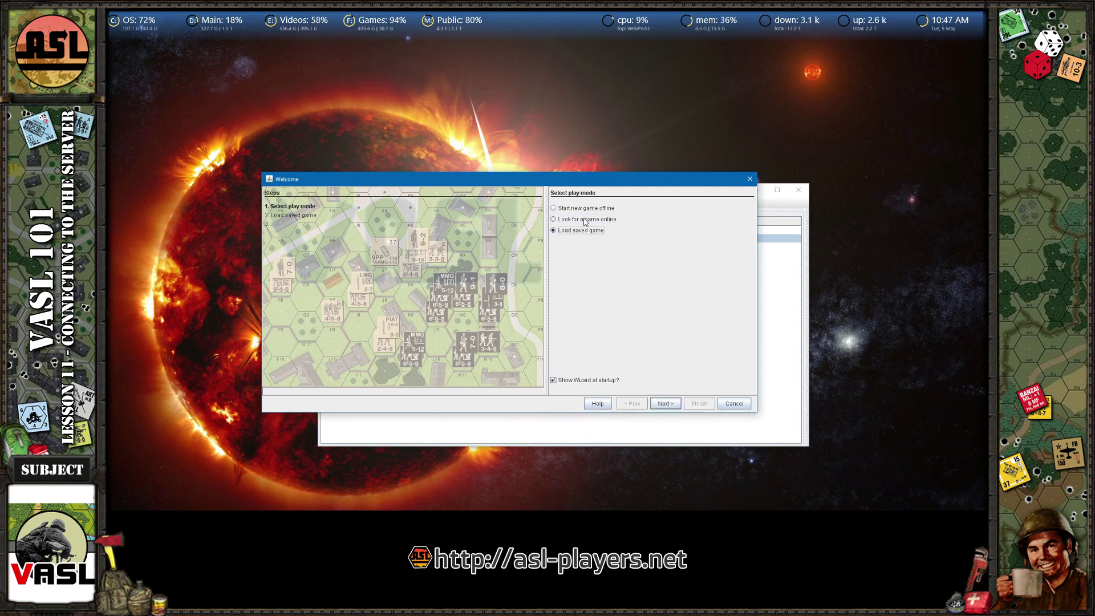
pyautogui.click(585, 222)
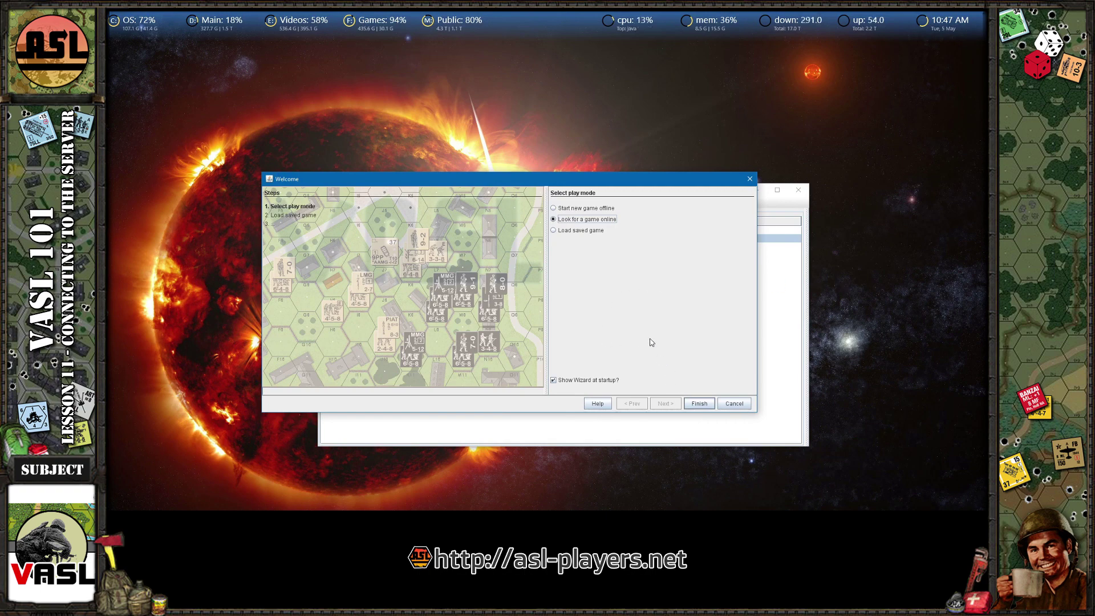
pyautogui.click(699, 403)
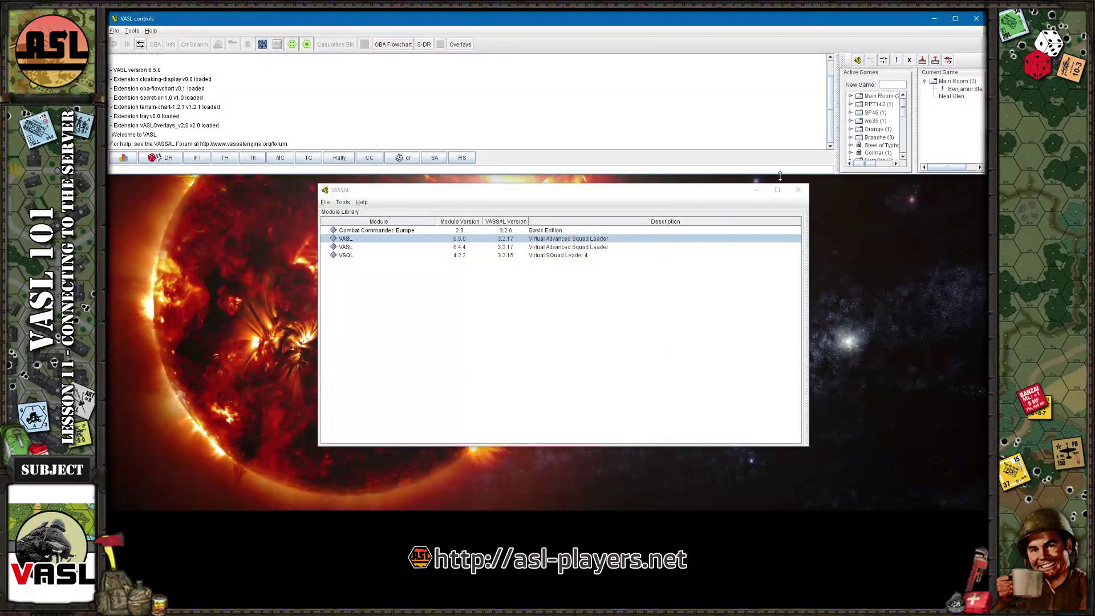
pyautogui.moveTo(779, 176); pyautogui.dragTo(780, 436)
pyautogui.click(955, 18)
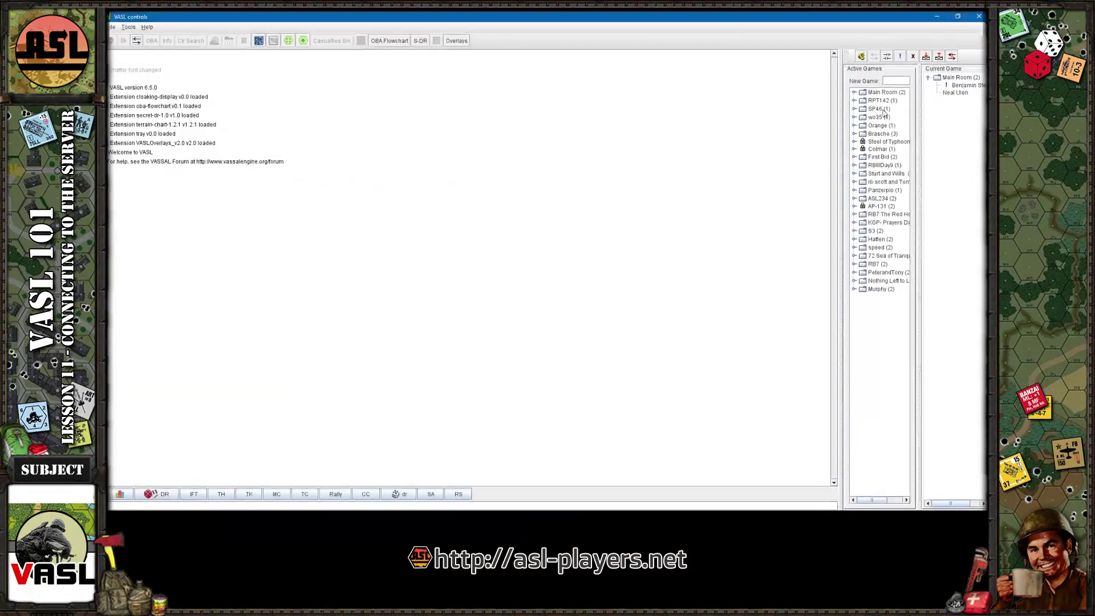
# - Review the Server and Personal settings in the preferences and close them without saving
pyautogui.click(113, 28)
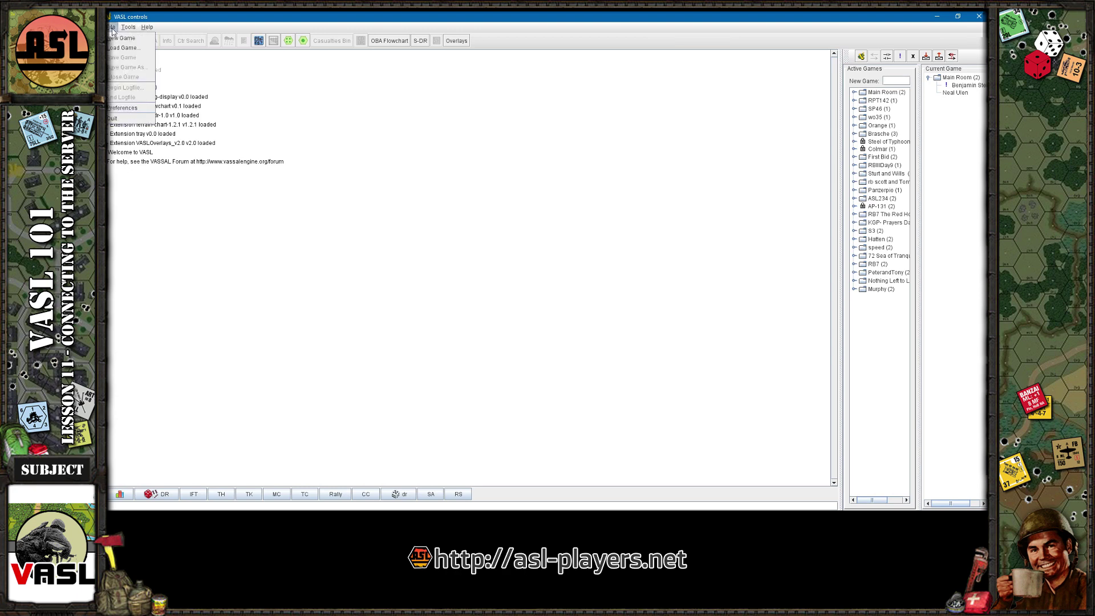
pyautogui.click(126, 109)
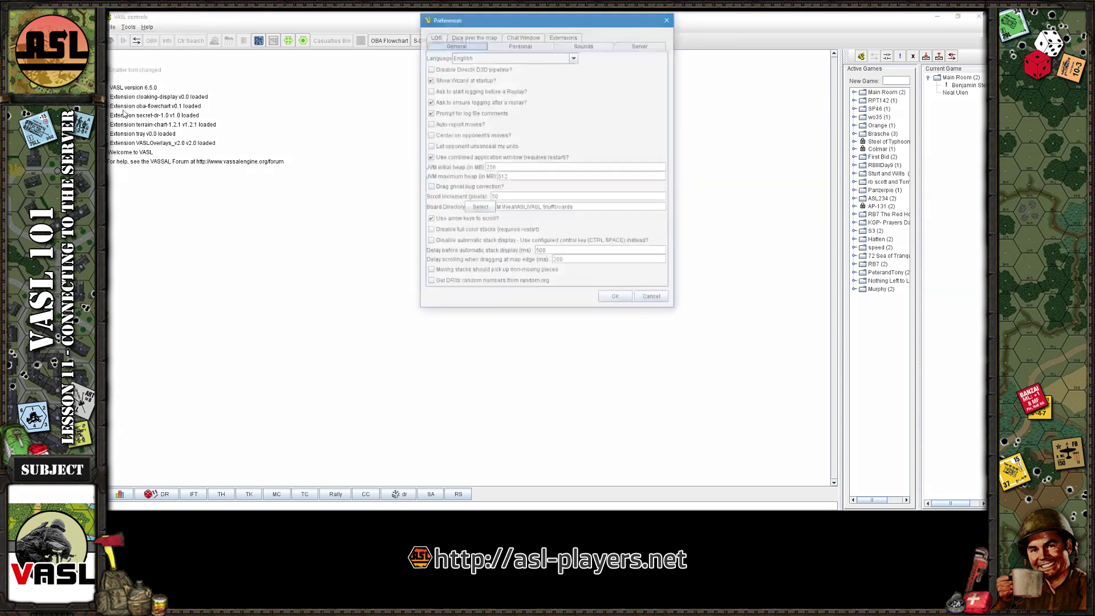
pyautogui.moveTo(525, 23); pyautogui.dragTo(541, 116)
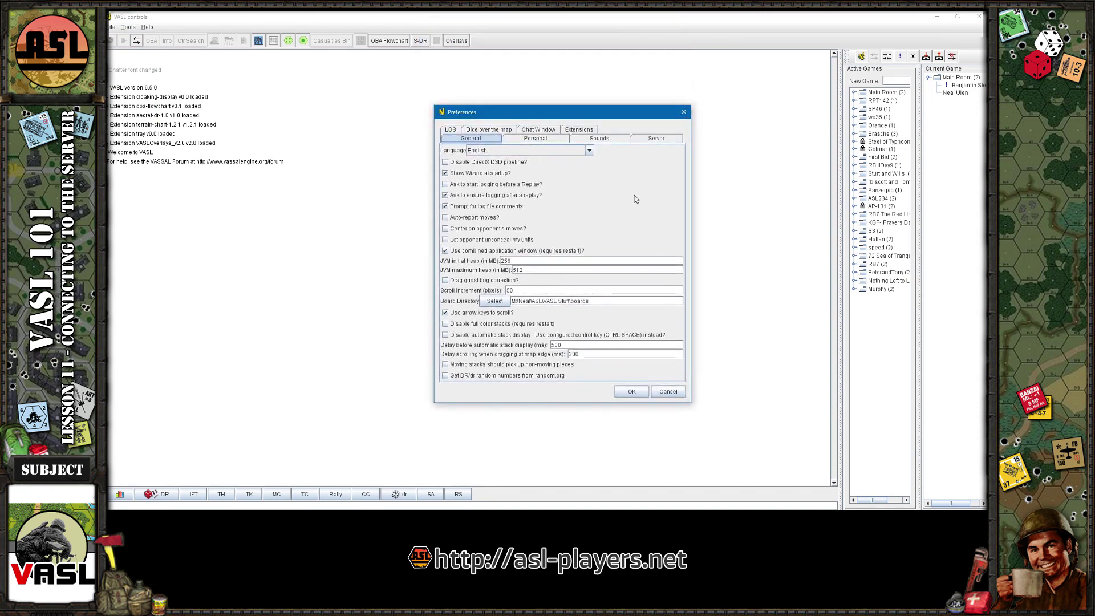
pyautogui.click(655, 140)
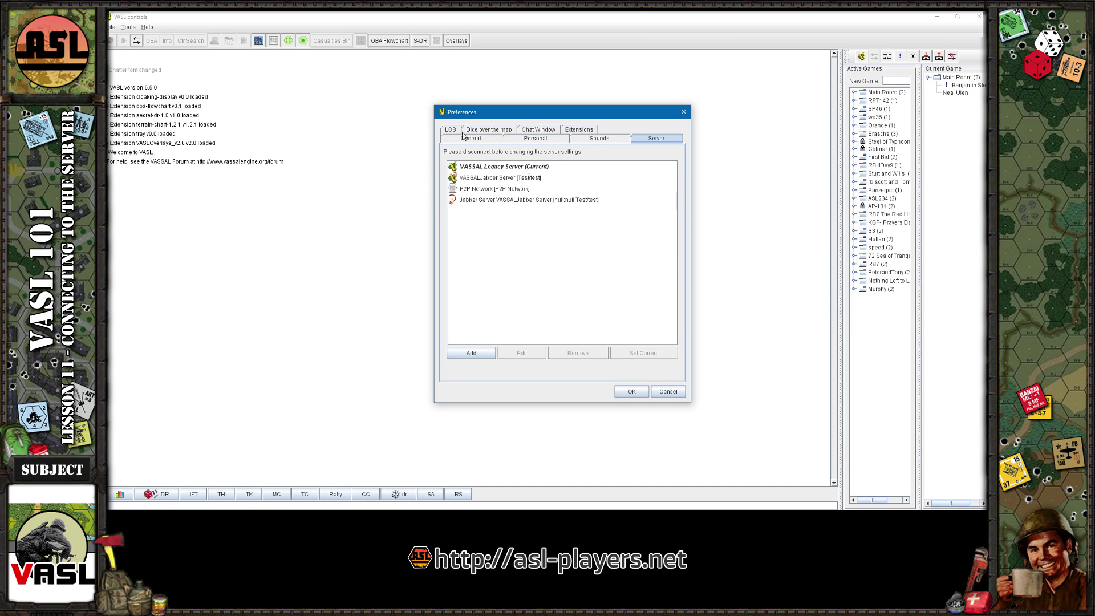
pyautogui.click(484, 140)
pyautogui.click(531, 142)
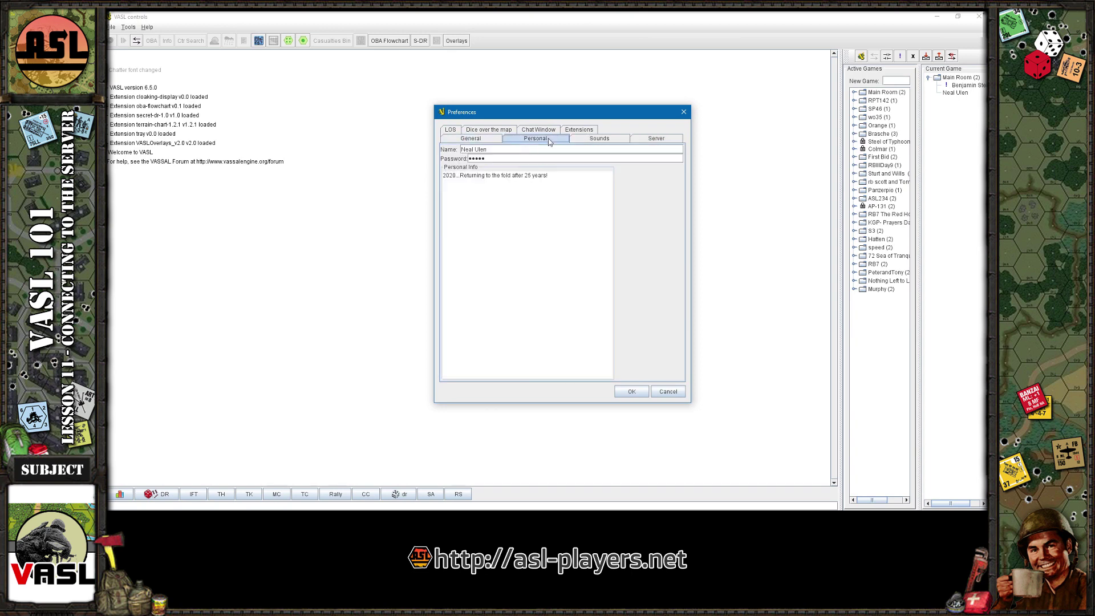
pyautogui.click(577, 141)
pyautogui.click(525, 142)
pyautogui.click(675, 392)
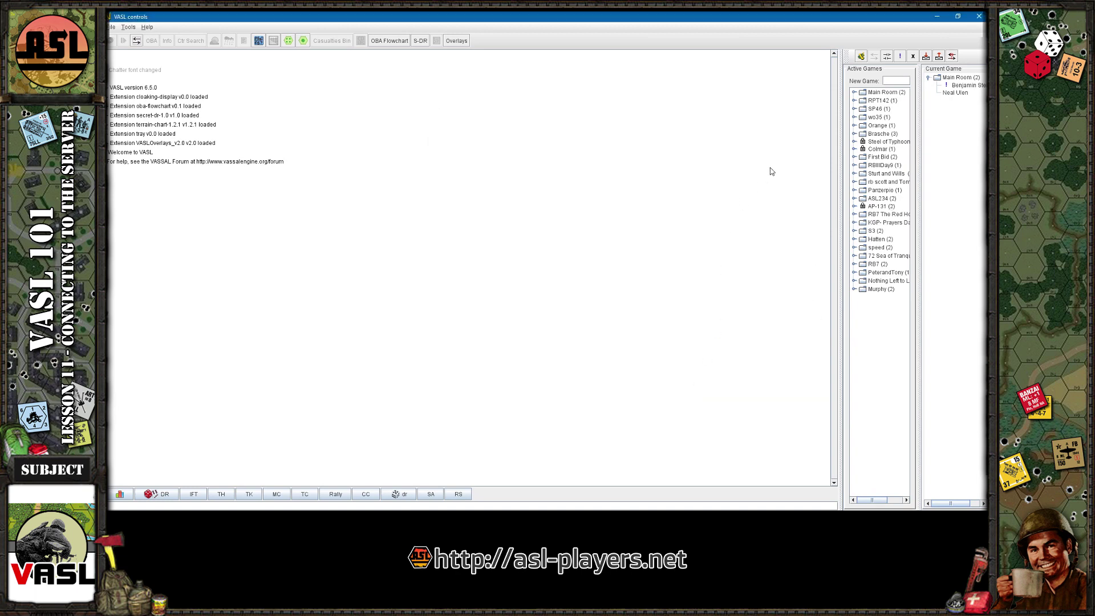
# - Disconnect from the server, hide the server controls and show them again
pyautogui.click(886, 55)
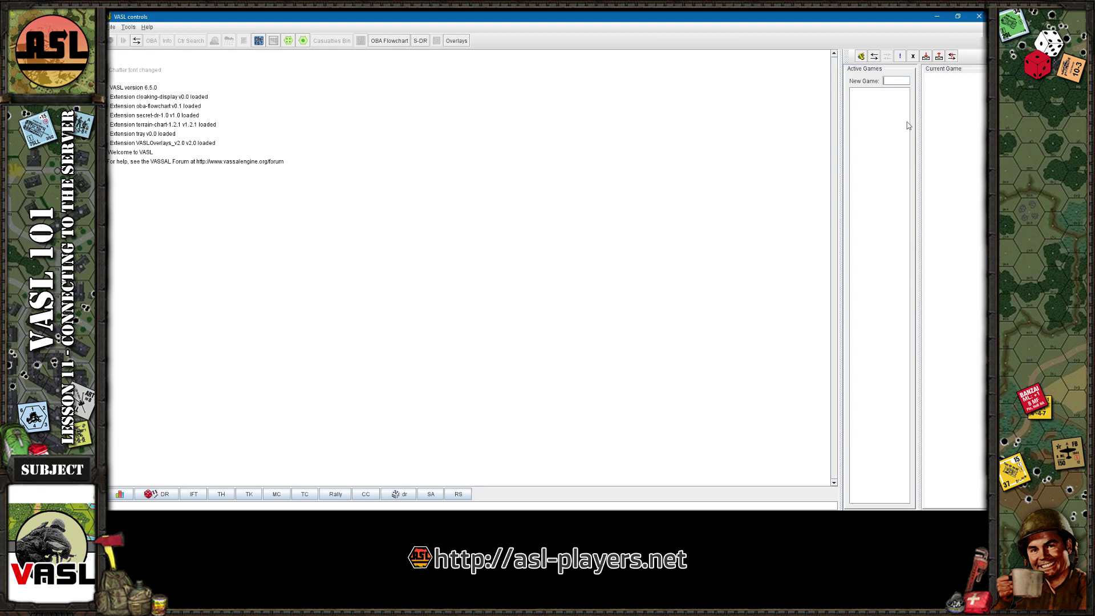
pyautogui.click(136, 40)
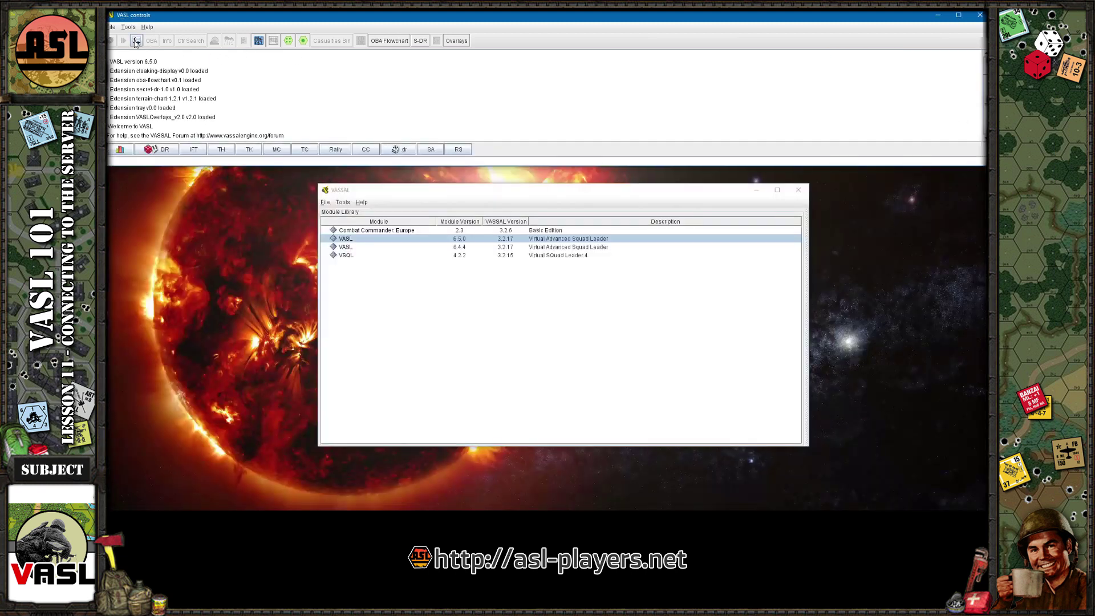
pyautogui.click(959, 15)
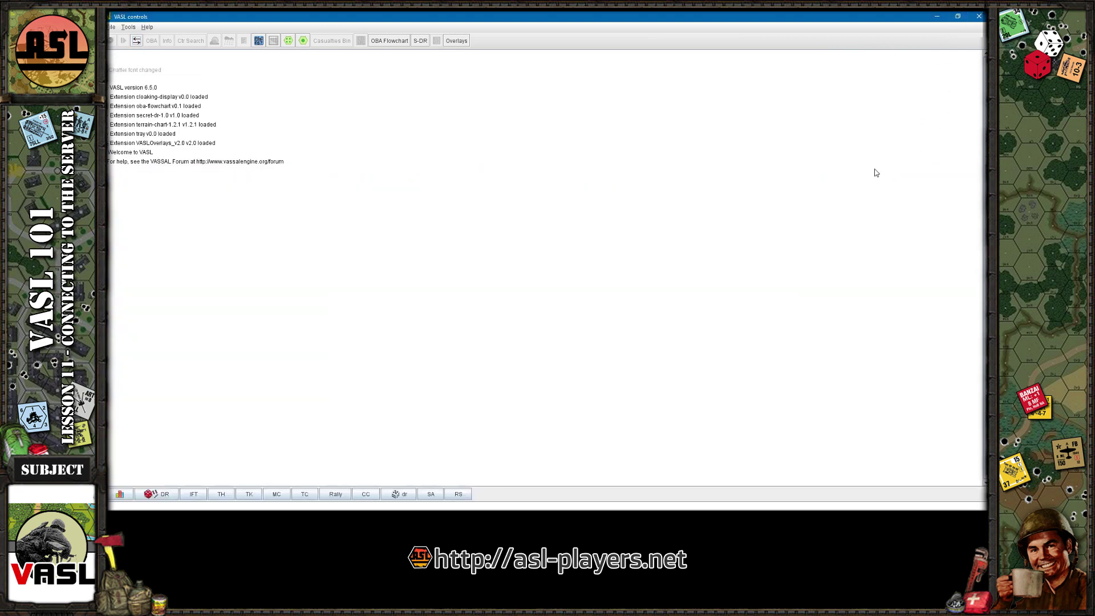
pyautogui.click(139, 41)
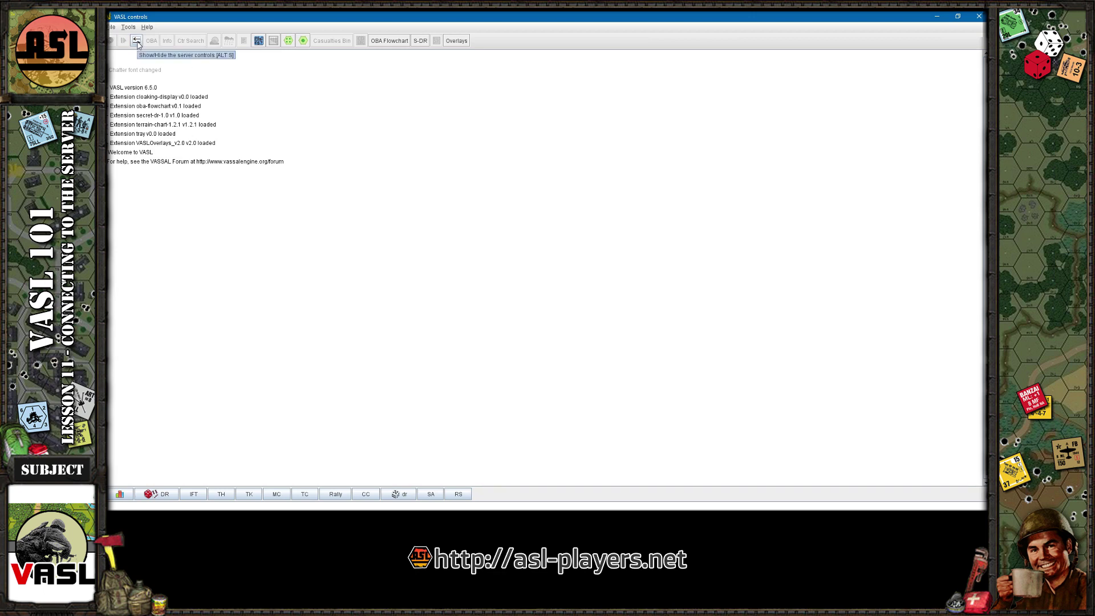
pyautogui.click(137, 41)
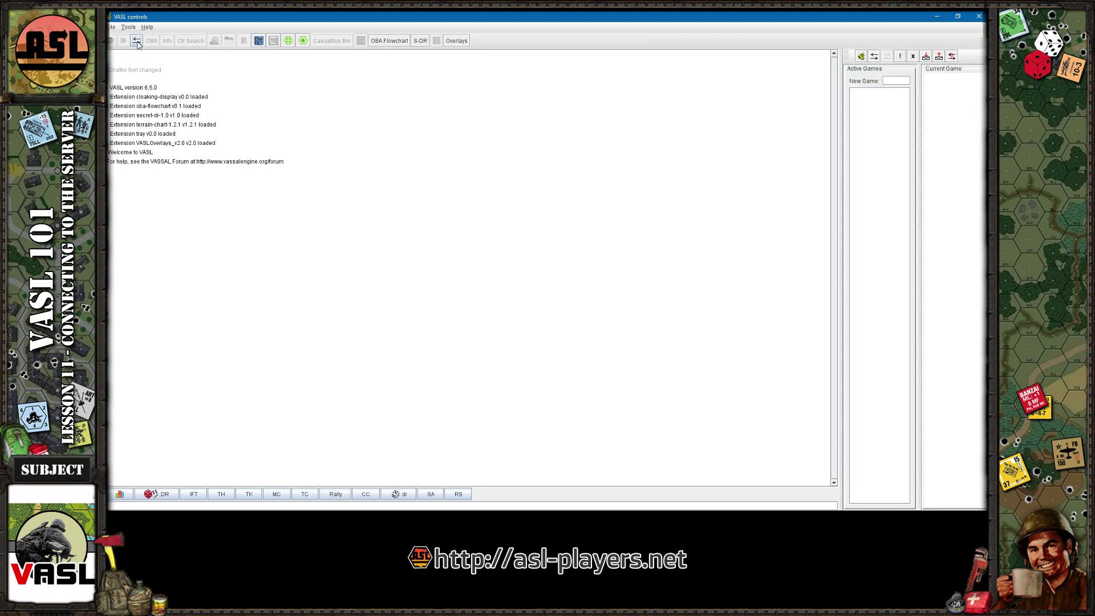
# - Choose VASSAL Legacy Server as the server and connect to it
pyautogui.rightClick(862, 57)
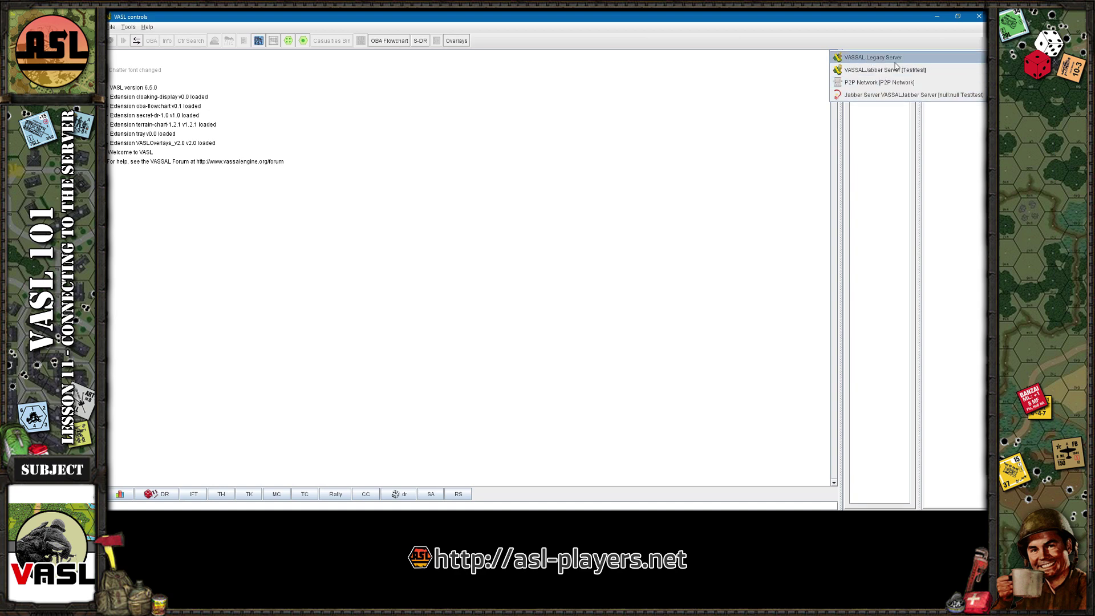
pyautogui.click(876, 62)
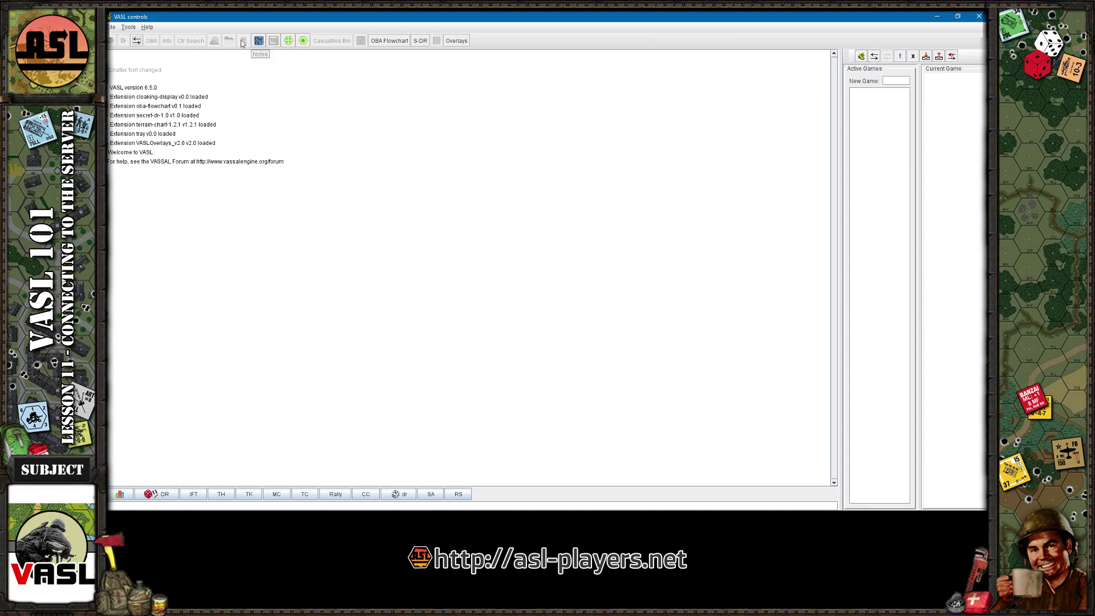
pyautogui.click(872, 57)
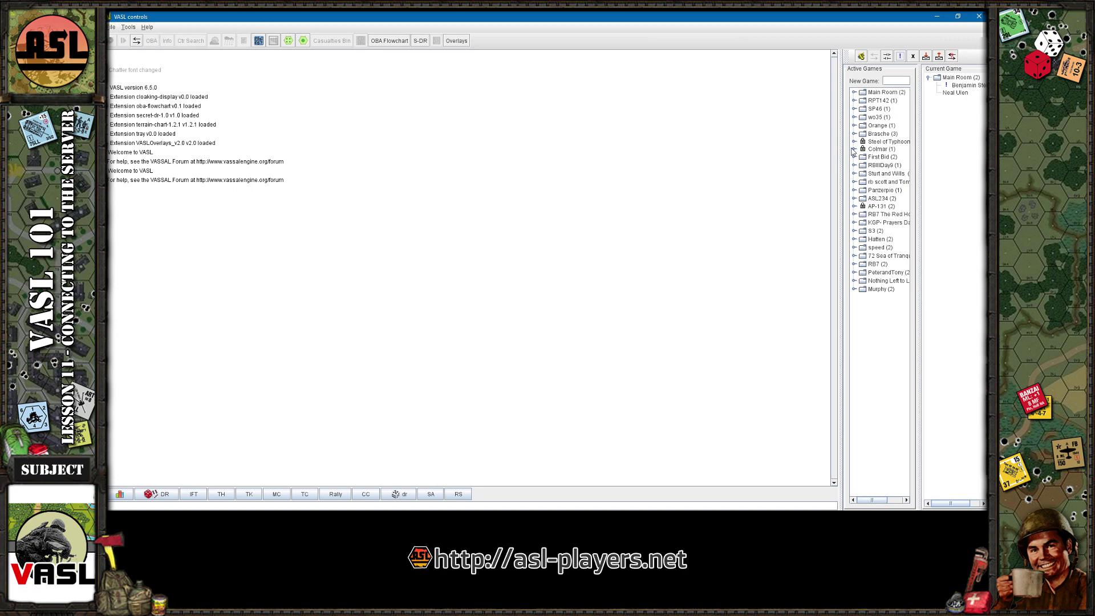
# - Widen the active games list and examine the players in the Steel of Typhoon and KGP rooms
pyautogui.moveTo(842, 150); pyautogui.dragTo(764, 150)
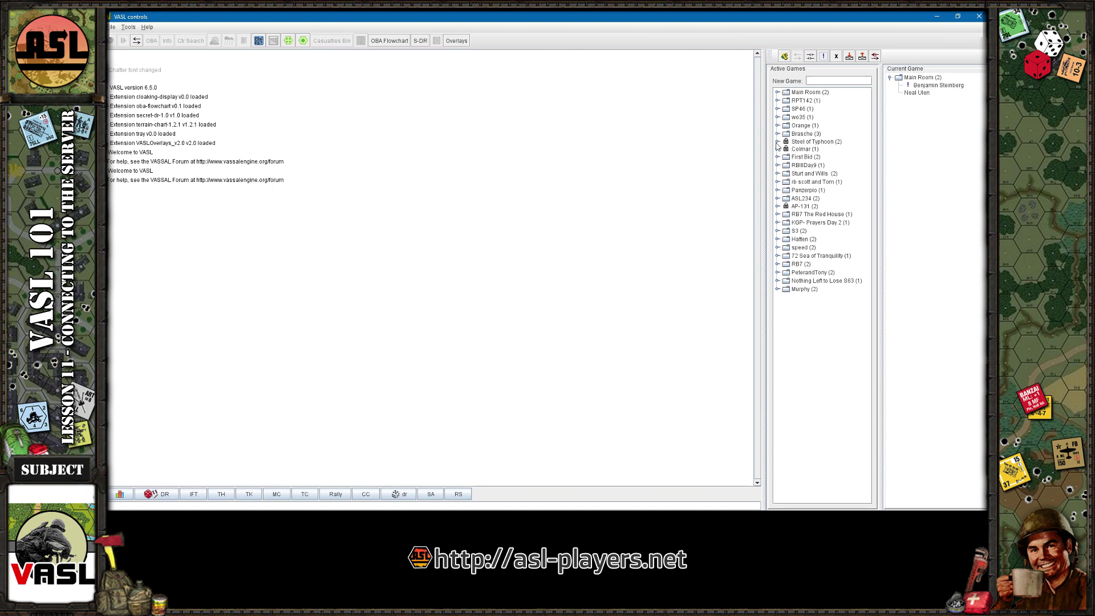
pyautogui.click(777, 142)
pyautogui.rightClick(808, 150)
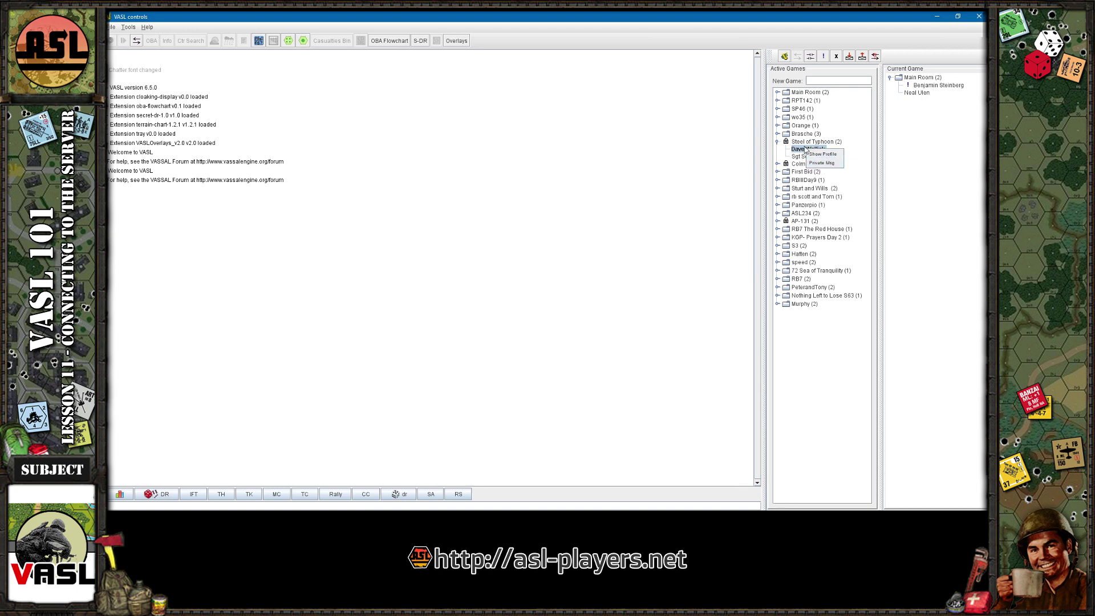
pyautogui.click(799, 142)
pyautogui.click(777, 142)
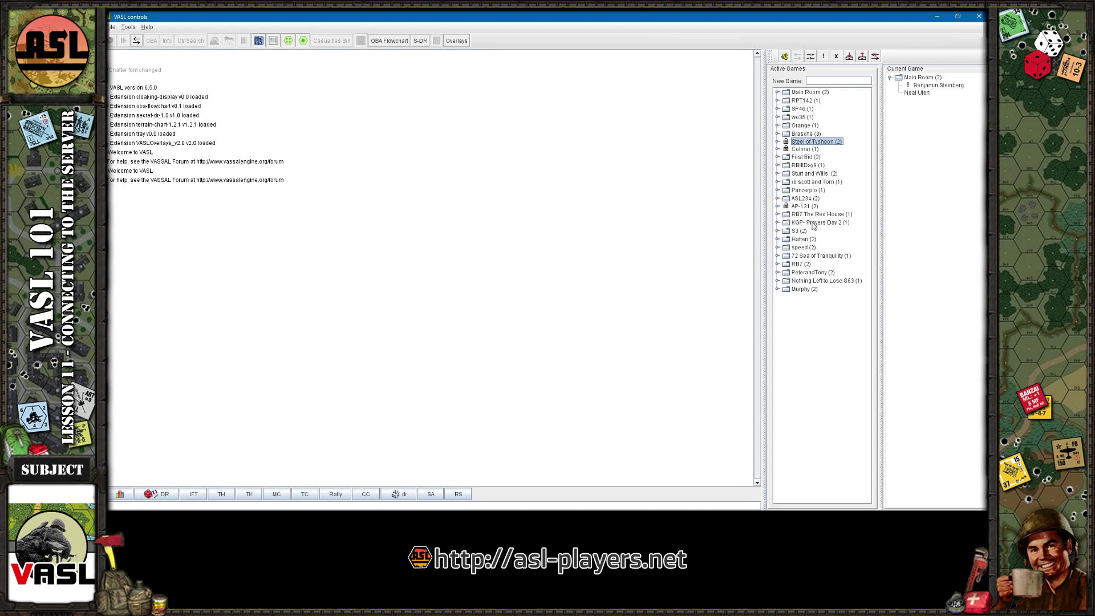
pyautogui.click(778, 223)
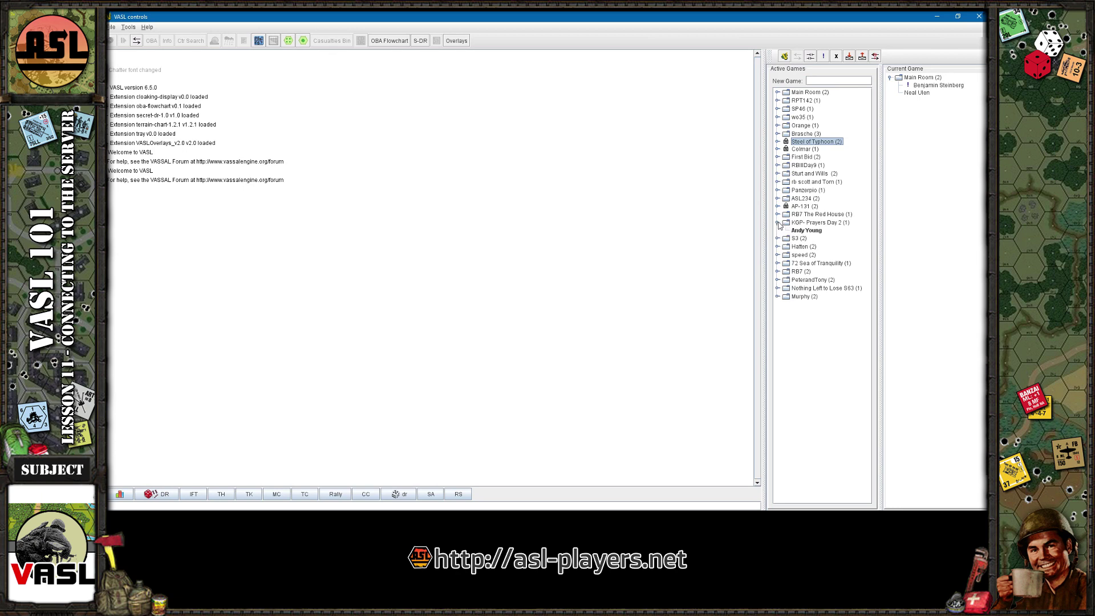
pyautogui.click(778, 223)
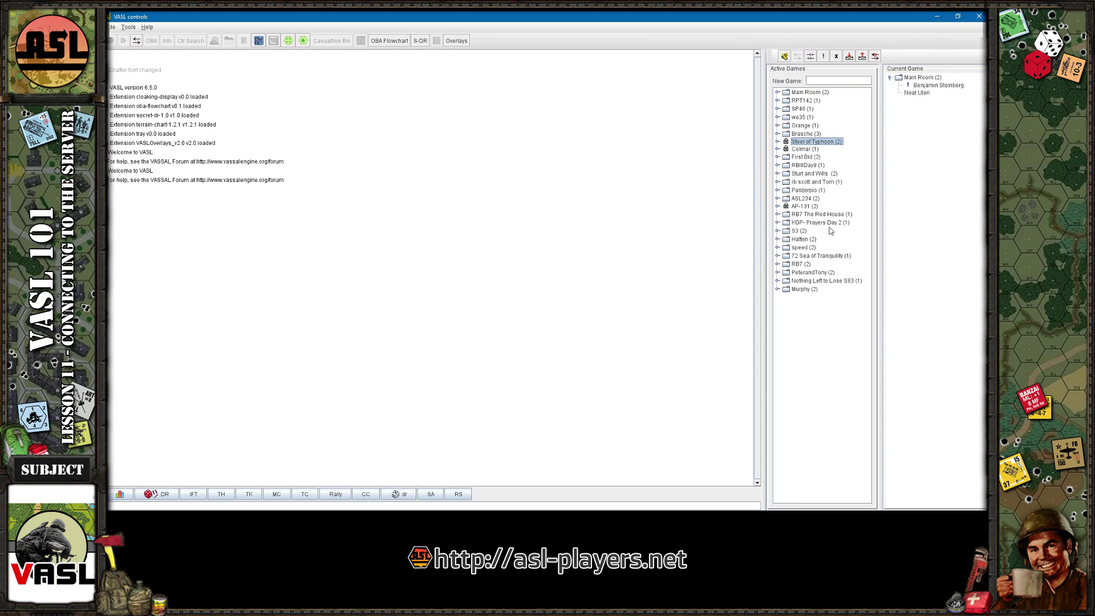
# - Expand the Hatten room in the active games list and join it
pyautogui.click(778, 239)
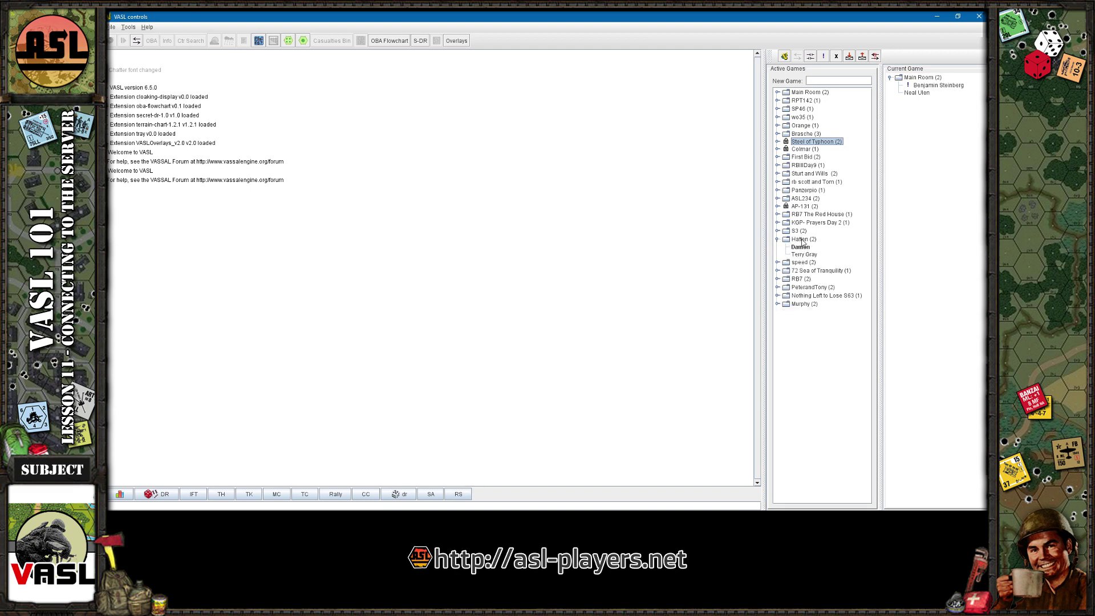
pyautogui.click(801, 240)
pyautogui.rightClick(801, 240)
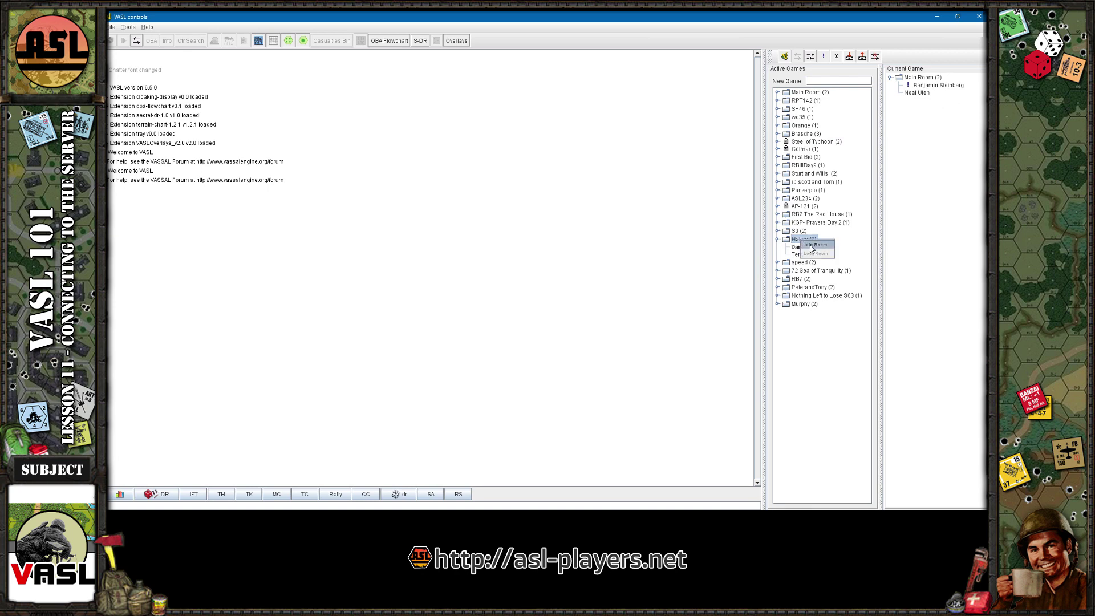
pyautogui.click(809, 246)
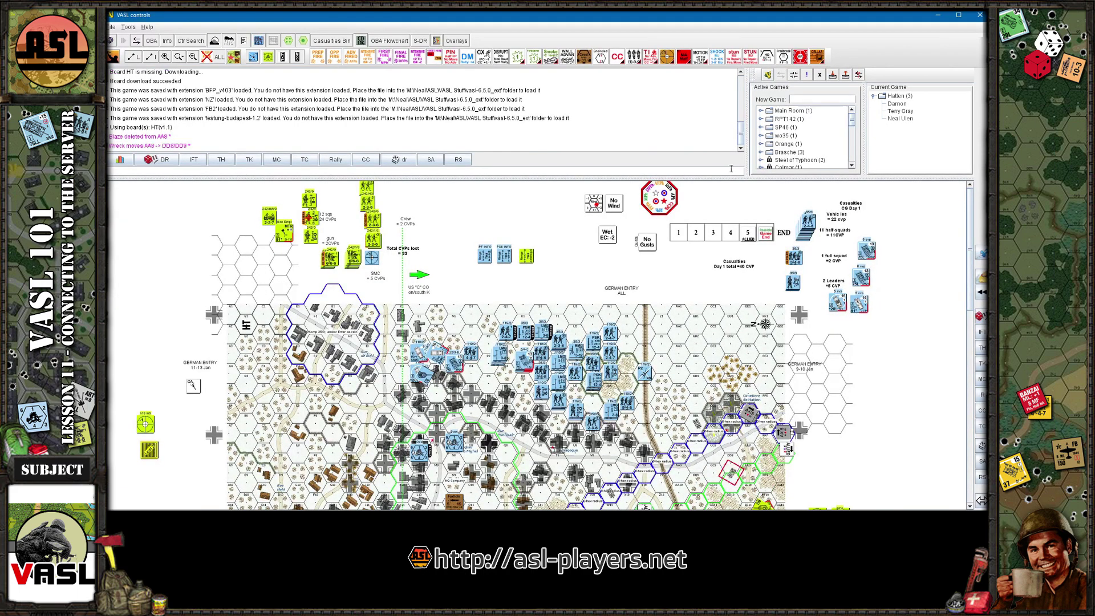
# - Enlarge the map area and examine the Hatten game board down to its lower part
pyautogui.moveTo(735, 95); pyautogui.dragTo(735, 97)
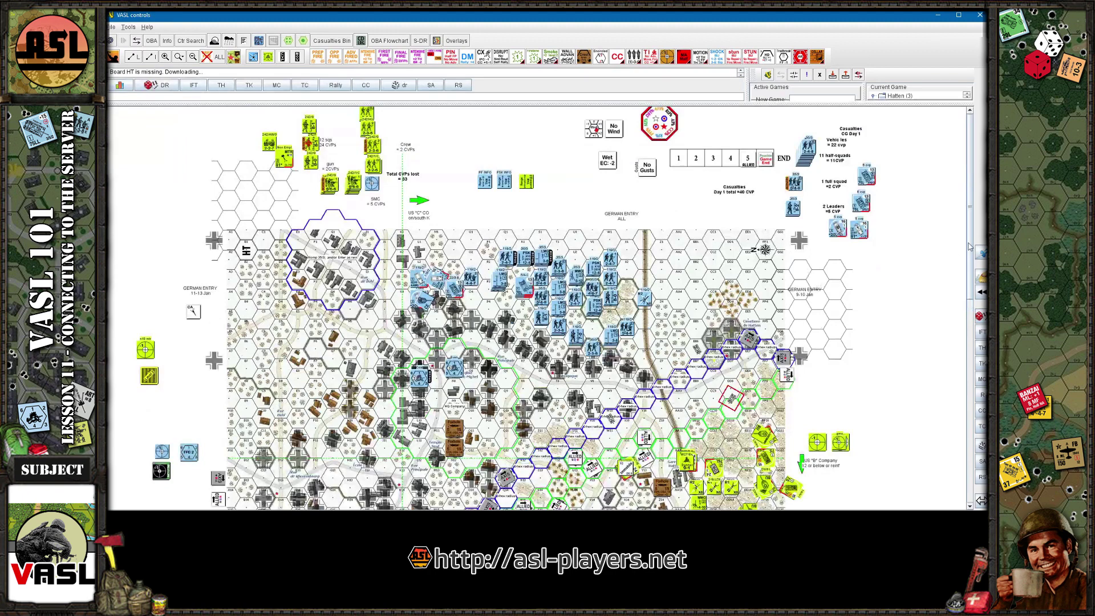
pyautogui.moveTo(972, 246)
pyautogui.mouseDown()
pyautogui.moveTo(975, 273)
pyautogui.moveTo(968, 267)
pyautogui.mouseUp()
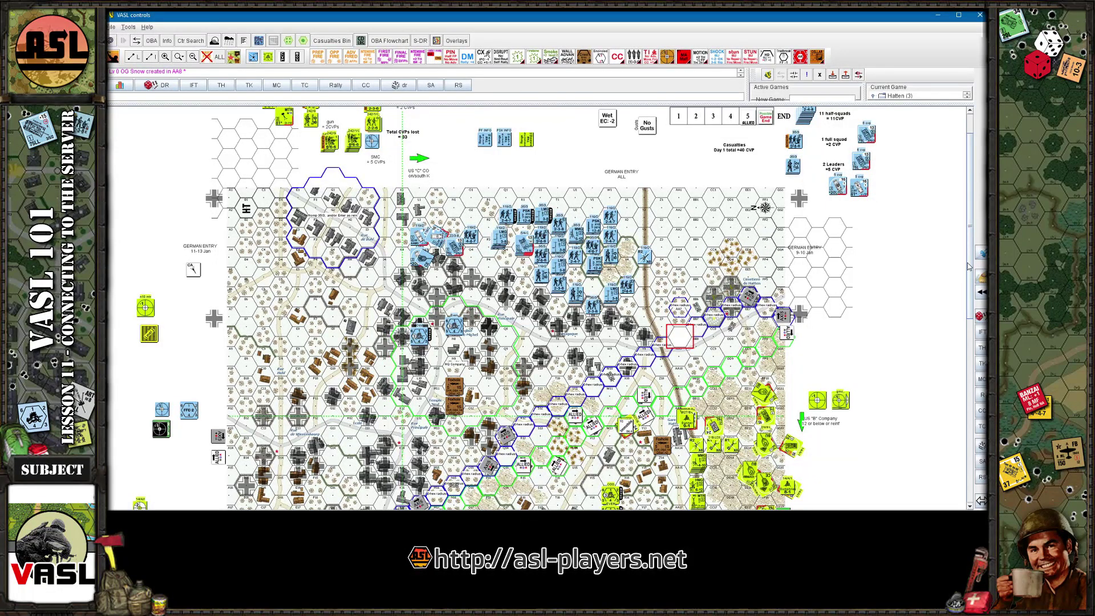
pyautogui.press('pagedown')
pyautogui.moveTo(968, 266); pyautogui.dragTo(972, 393)
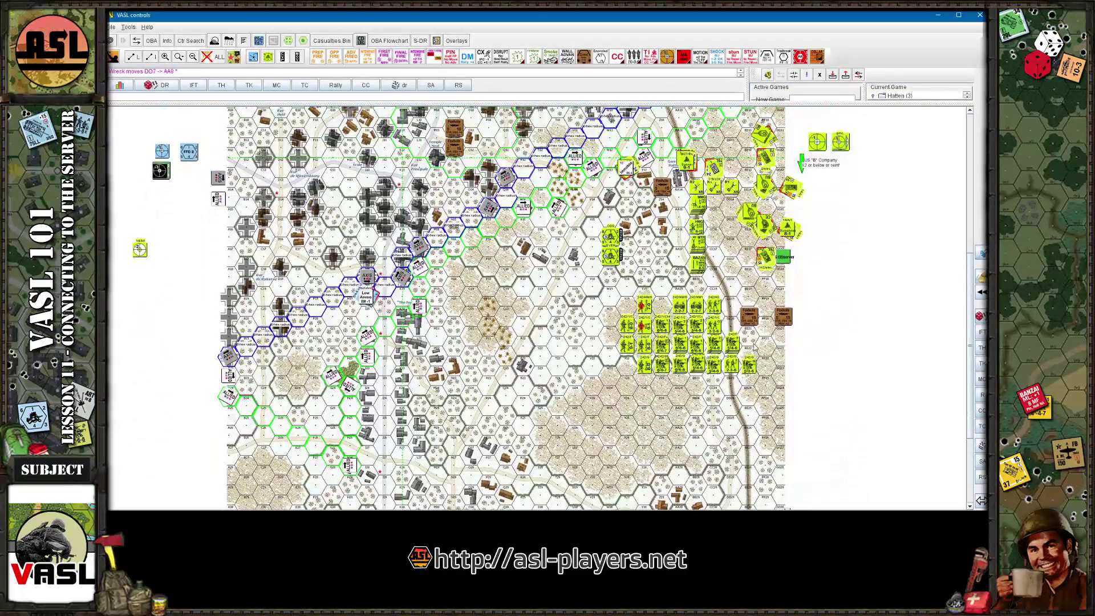
# - Examine the Hatten game board from its lower part up to its upper edge
pyautogui.press('pagedown')
pyautogui.moveTo(972, 285); pyautogui.dragTo(972, 238)
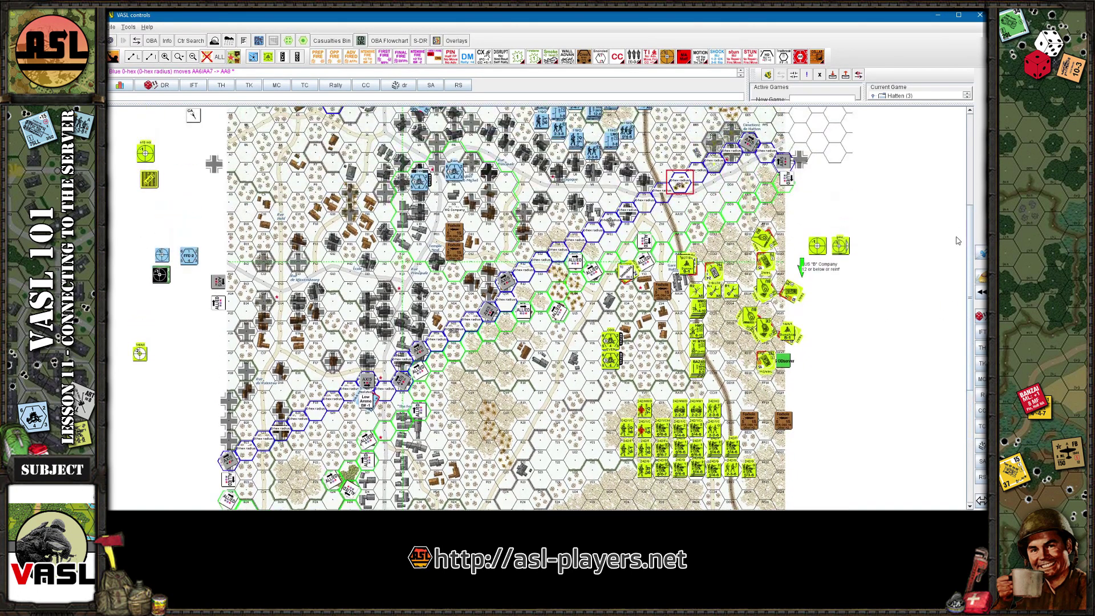
pyautogui.moveTo(974, 234); pyautogui.dragTo(972, 195)
# - Enlarge the chat and room list area and return to the Main Room without saving the Hatten game
pyautogui.moveTo(867, 104); pyautogui.dragTo(867, 250)
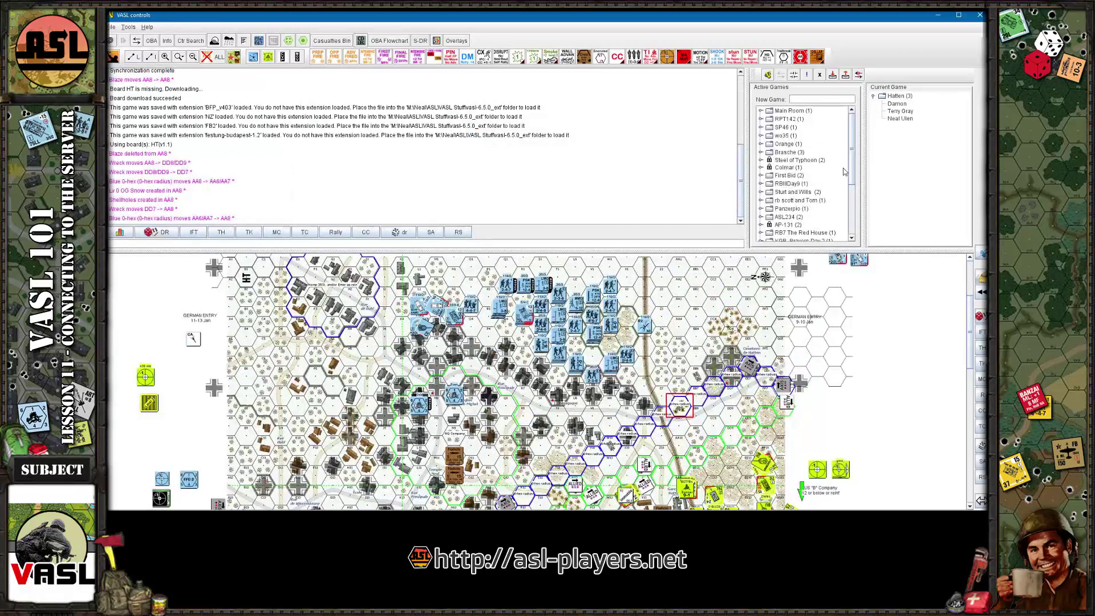
pyautogui.scroll(-2, 853, 169)
pyautogui.scroll(3, 853, 169)
pyautogui.click(793, 111)
pyautogui.rightClick(793, 113)
pyautogui.click(813, 118)
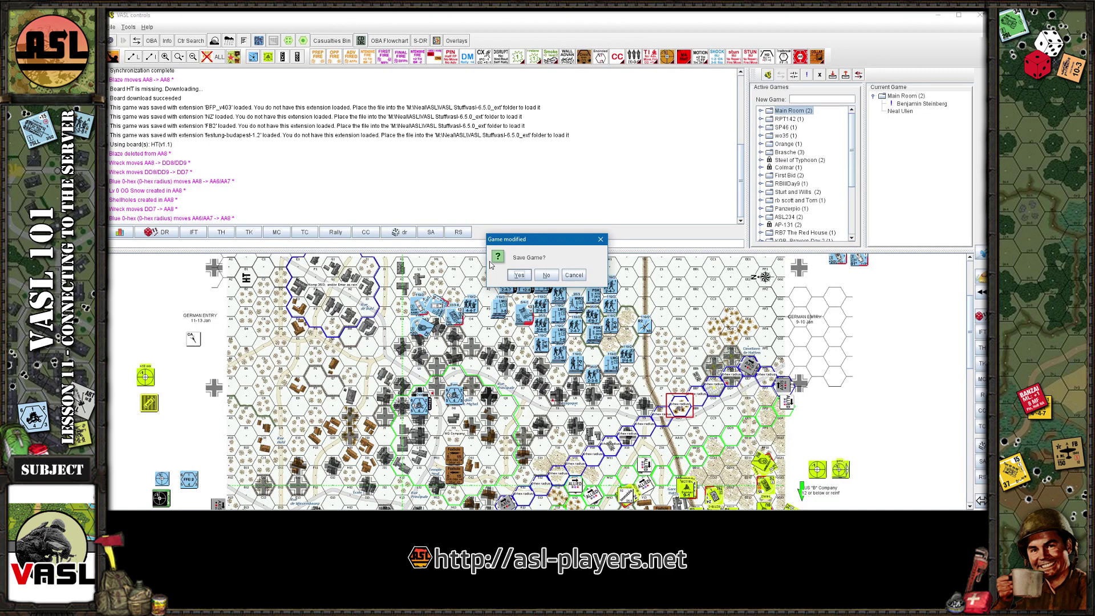
pyautogui.click(542, 275)
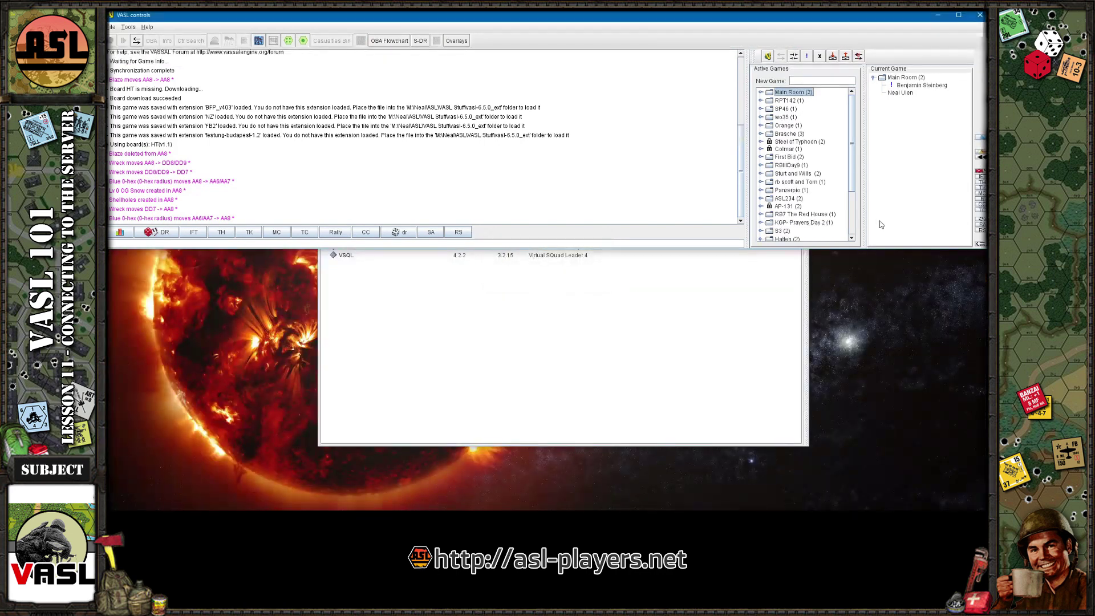
pyautogui.click(760, 93)
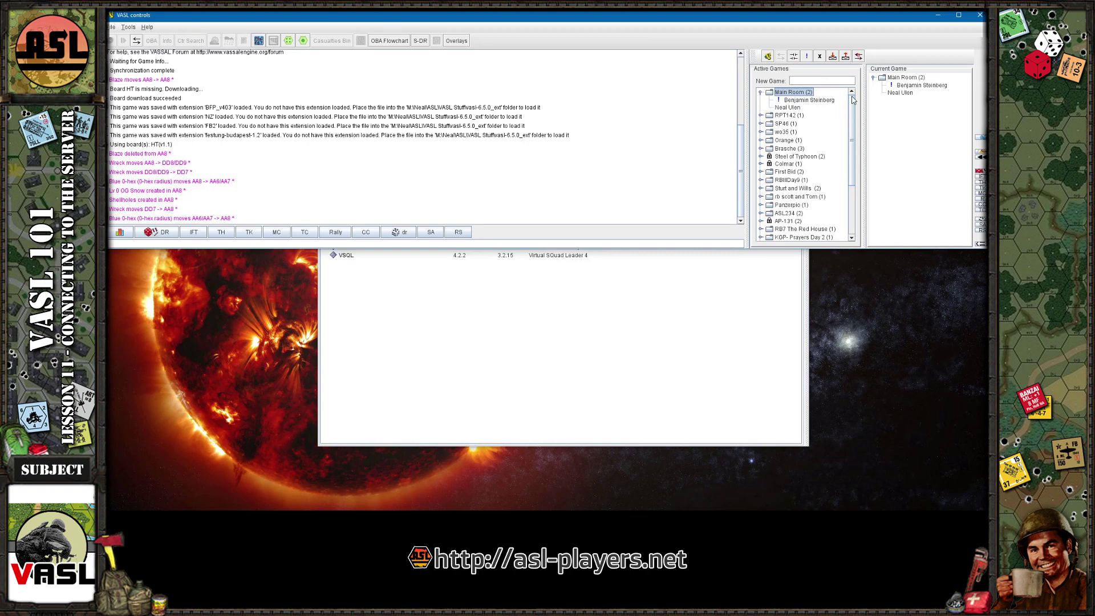
# - Create a new game room named Eastern Gate and expand it in the active games list
pyautogui.click(812, 80)
pyautogui.write('T')
pyautogui.press('BackSpace')
pyautogui.write('Eastern Gate')
pyautogui.press('Return')
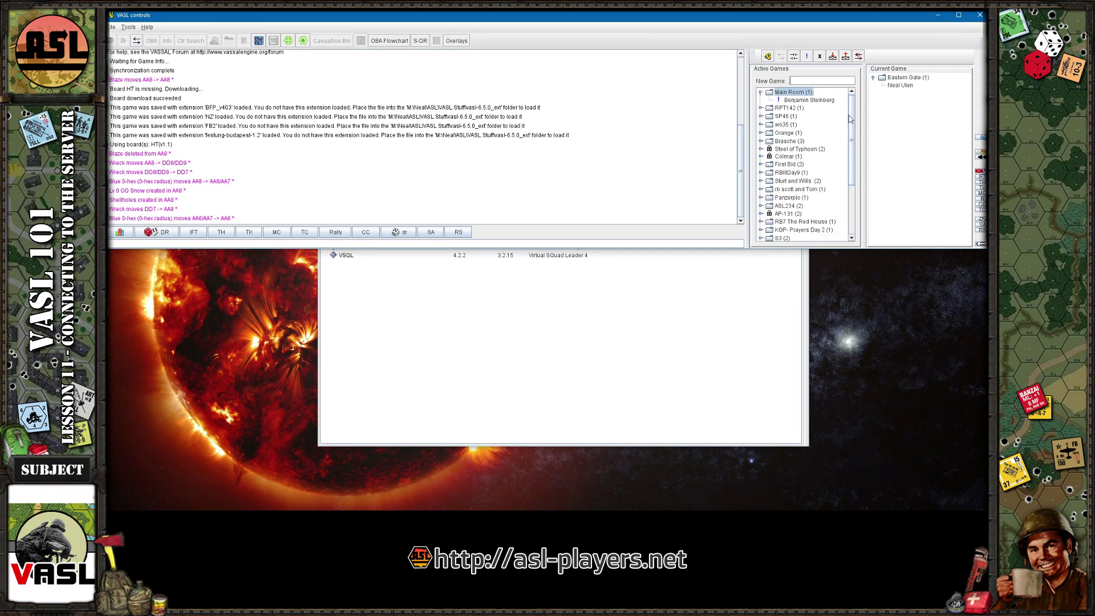
pyautogui.moveTo(853, 120); pyautogui.dragTo(854, 201)
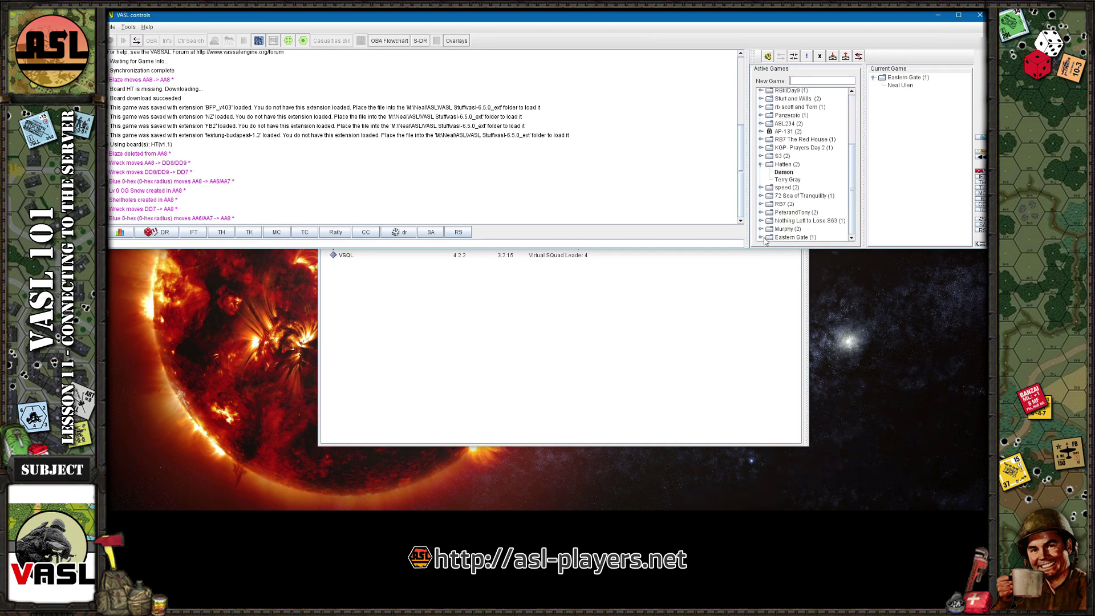
pyautogui.doubleClick(786, 237)
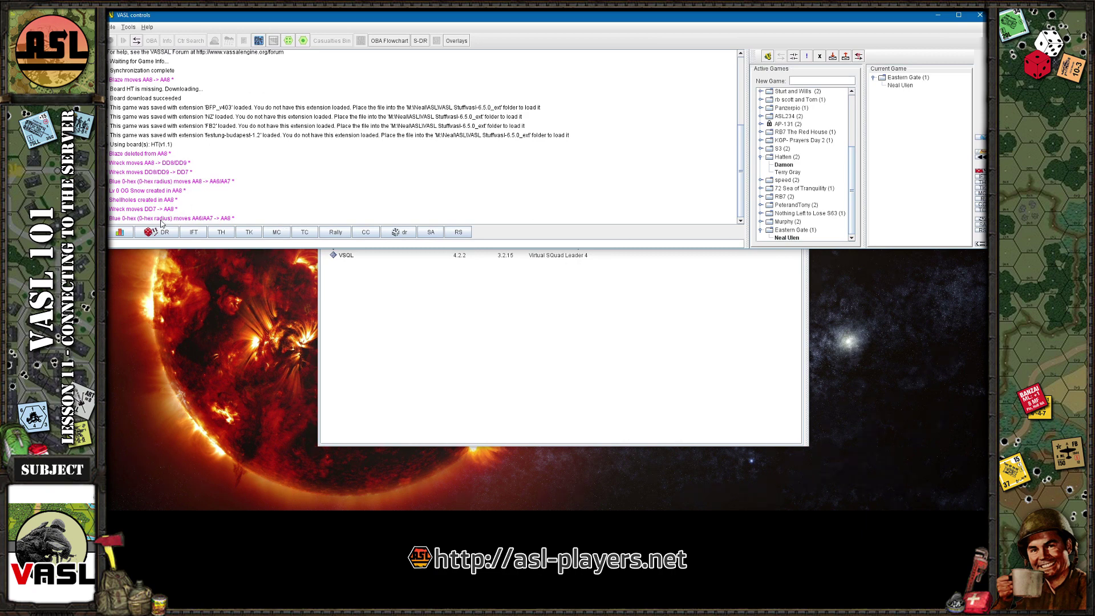
pyautogui.scroll(3, 214, 177)
pyautogui.scroll(1, 207, 171)
# - Lock the Eastern Gate room and unlock it again
pyautogui.click(790, 231)
pyautogui.rightClick(787, 232)
pyautogui.click(801, 246)
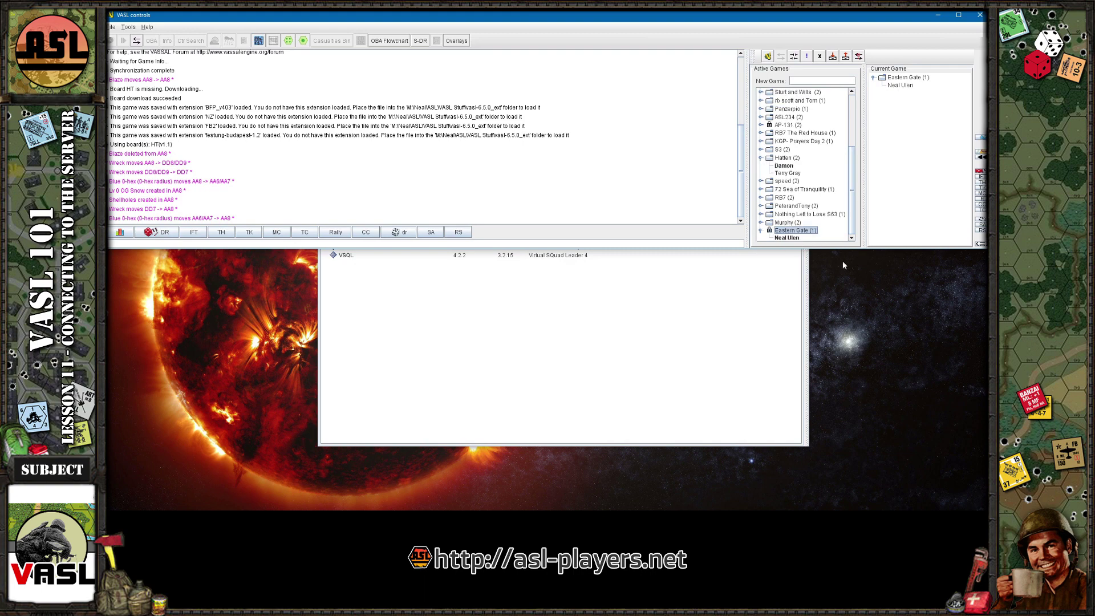
pyautogui.rightClick(794, 231)
pyautogui.click(808, 245)
# - Join the Hatten room again and enlarge the chat and room list area
pyautogui.click(784, 160)
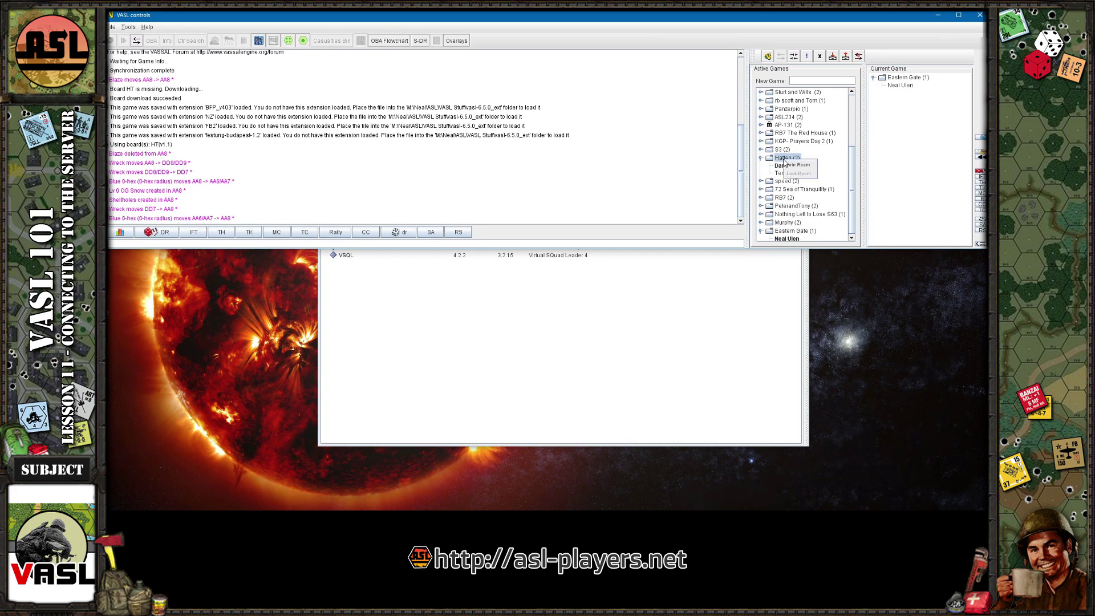
pyautogui.doubleClick(801, 170)
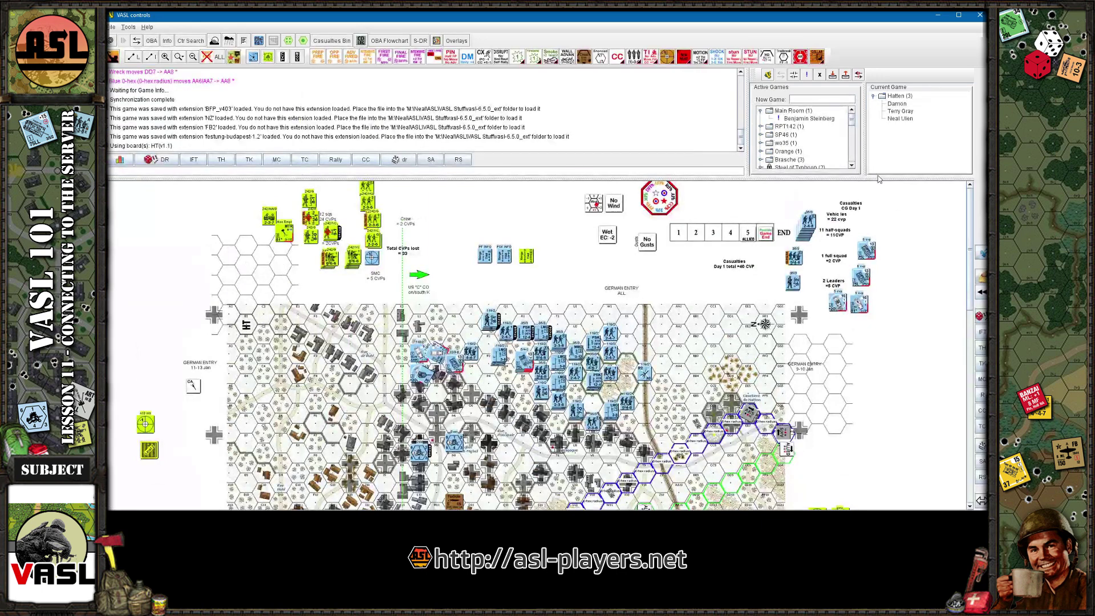
pyautogui.moveTo(878, 179); pyautogui.dragTo(850, 238)
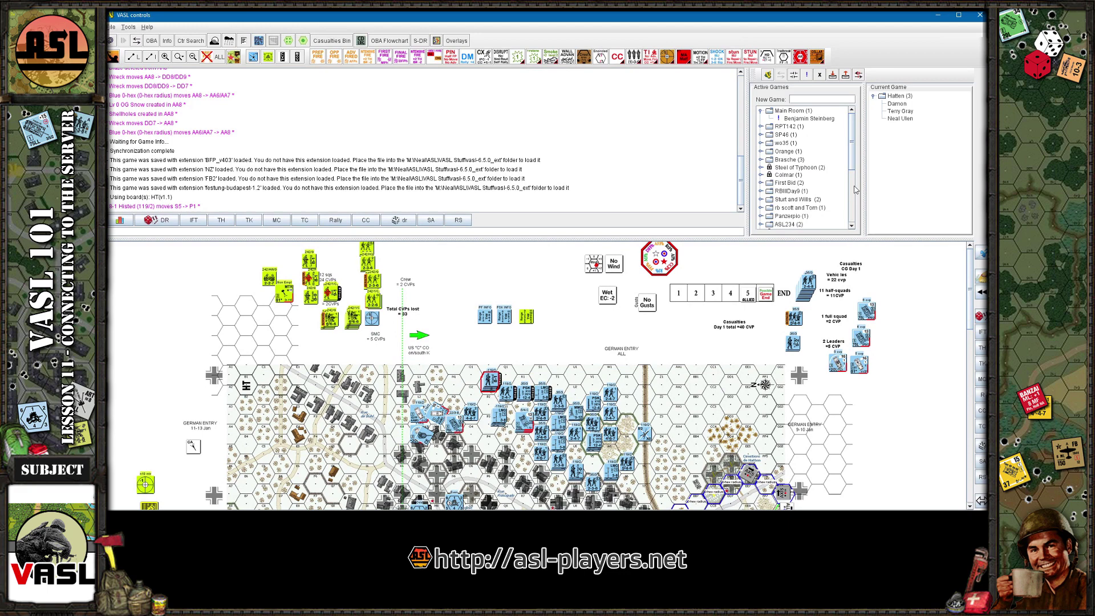
# - Find the Hatten room in the active games list and examine the options available for its first player
pyautogui.moveTo(851, 168); pyautogui.dragTo(853, 218)
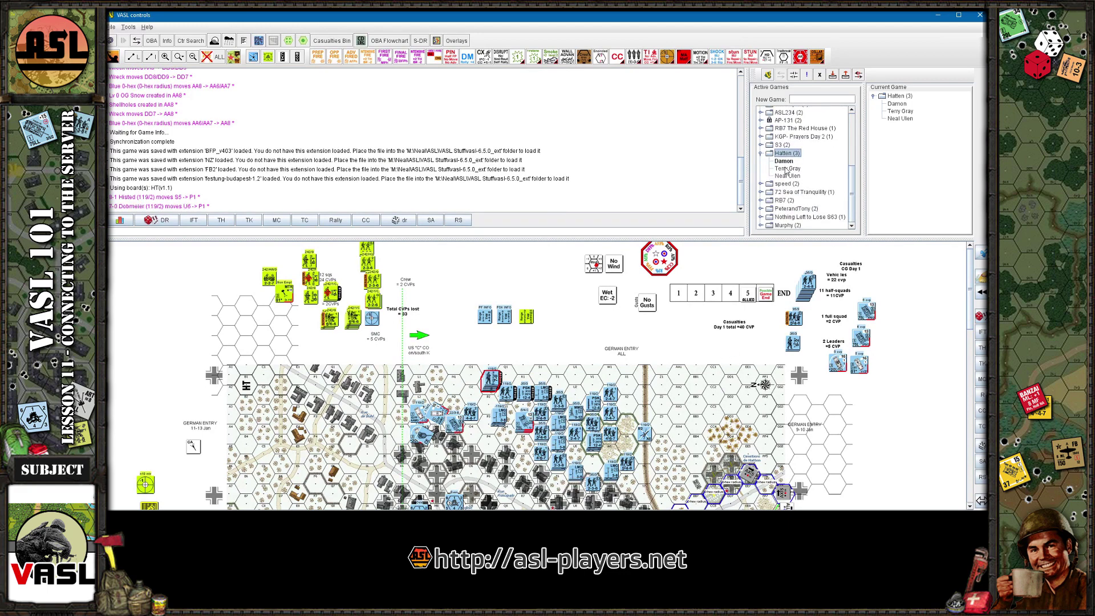
pyautogui.click(786, 162)
pyautogui.rightClick(785, 163)
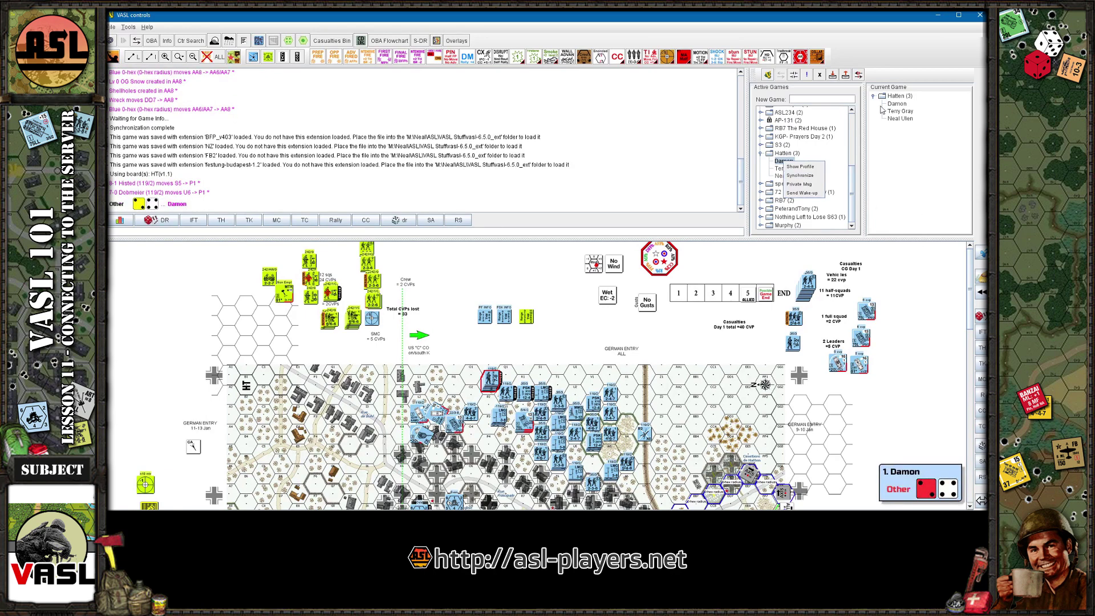
pyautogui.click(862, 50)
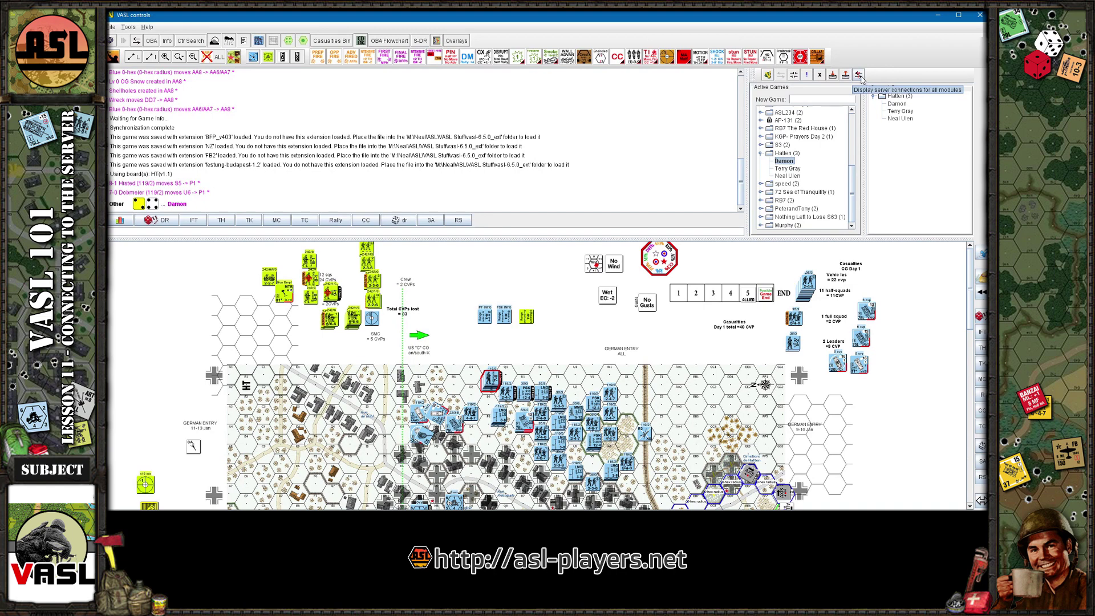
# - View the current server connections for all modules, examine the rooms under VASL, and close the server status
pyautogui.click(858, 75)
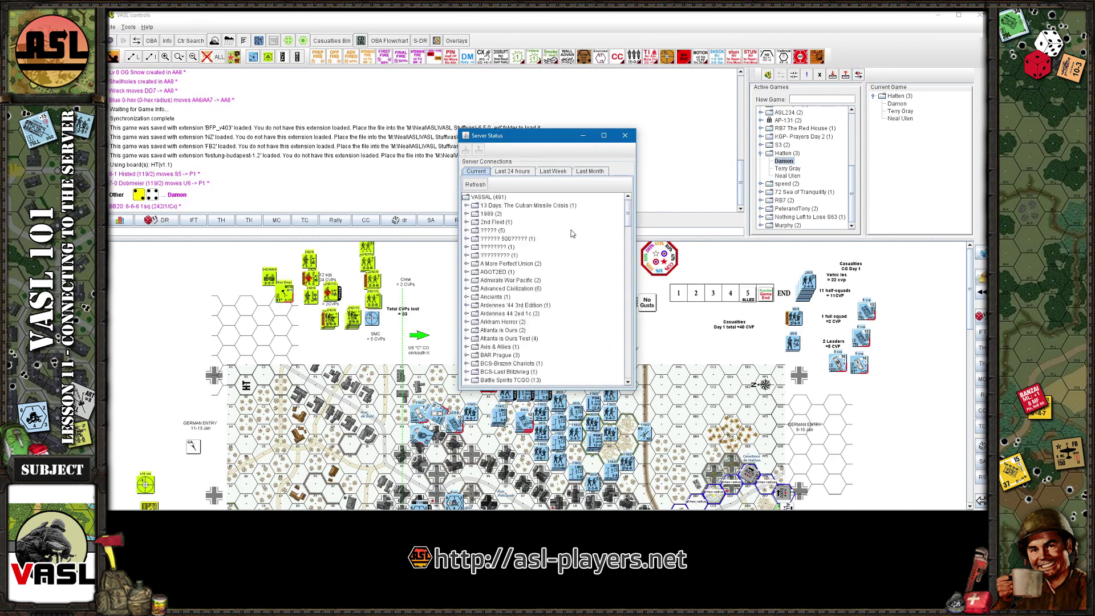
pyautogui.moveTo(627, 211); pyautogui.dragTo(630, 220)
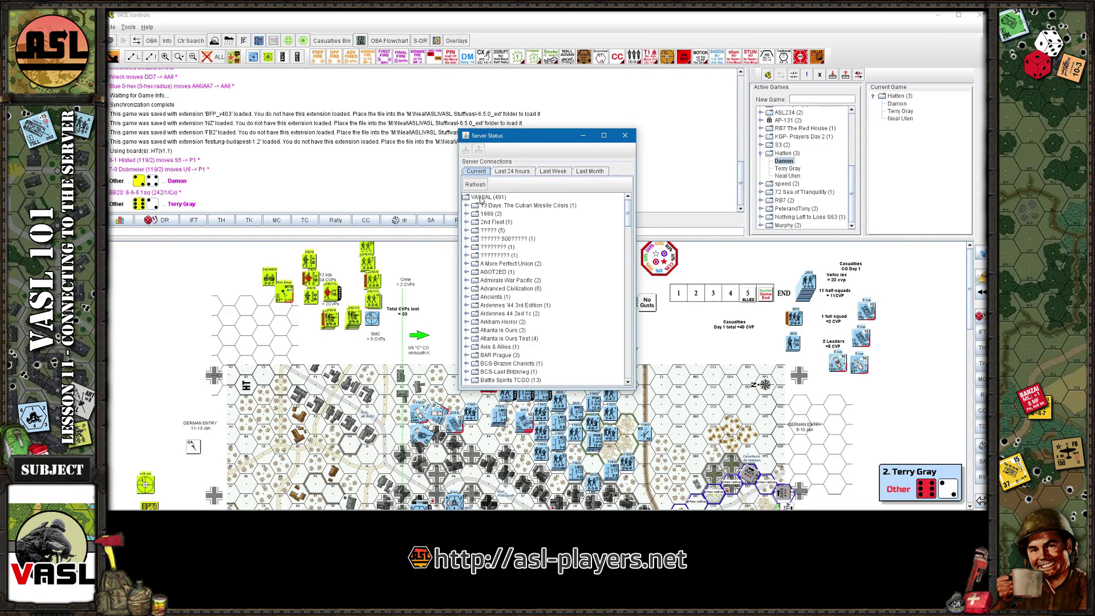
pyautogui.moveTo(629, 223); pyautogui.dragTo(611, 373)
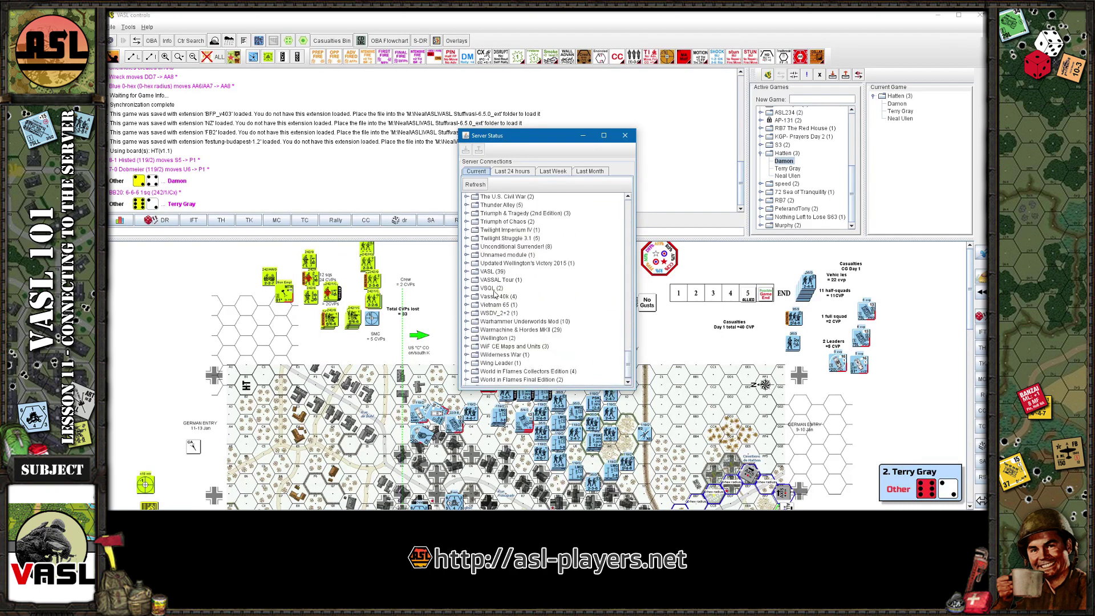
pyautogui.click(467, 272)
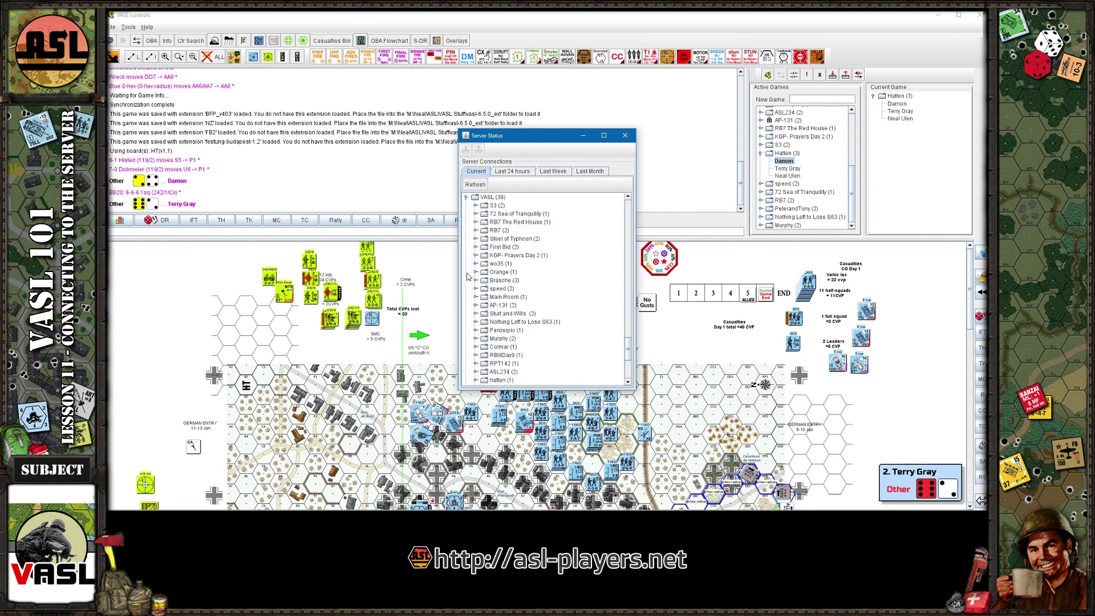
pyautogui.click(466, 197)
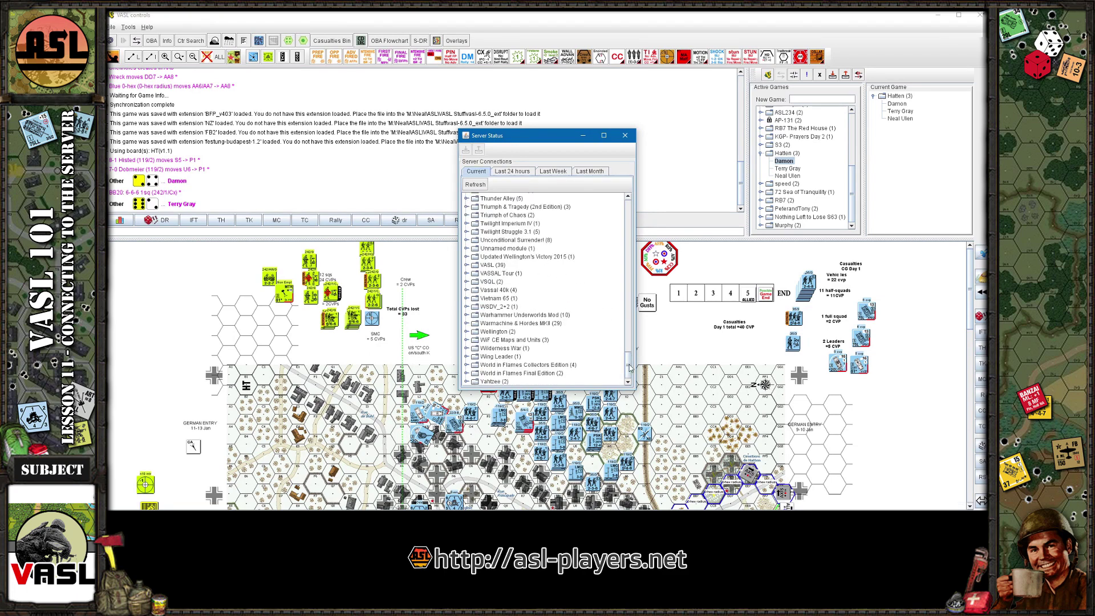
pyautogui.moveTo(628, 369); pyautogui.dragTo(635, 208)
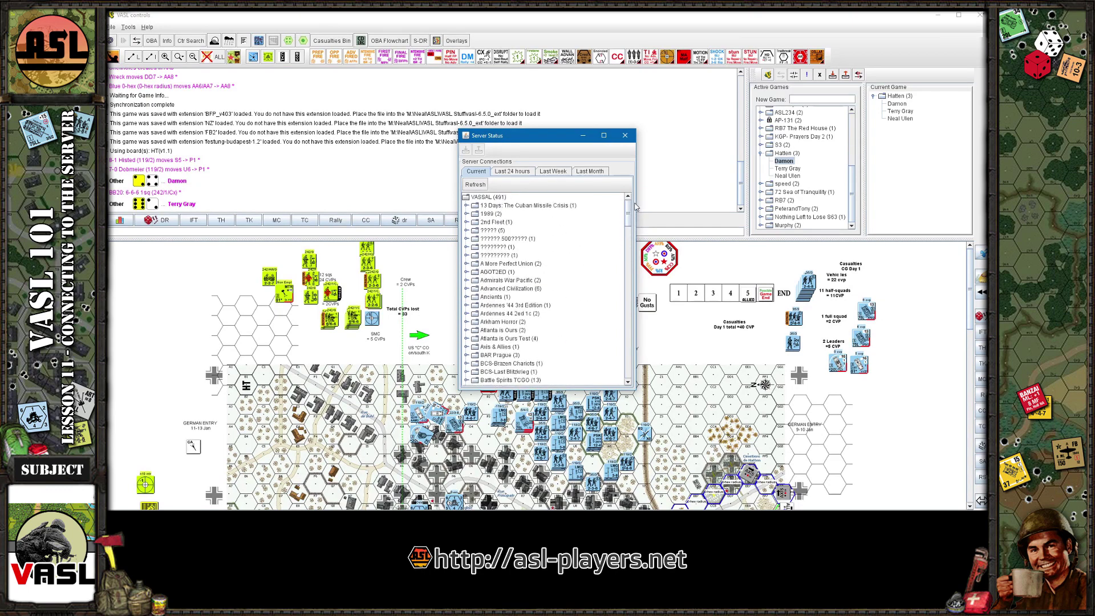
pyautogui.click(625, 136)
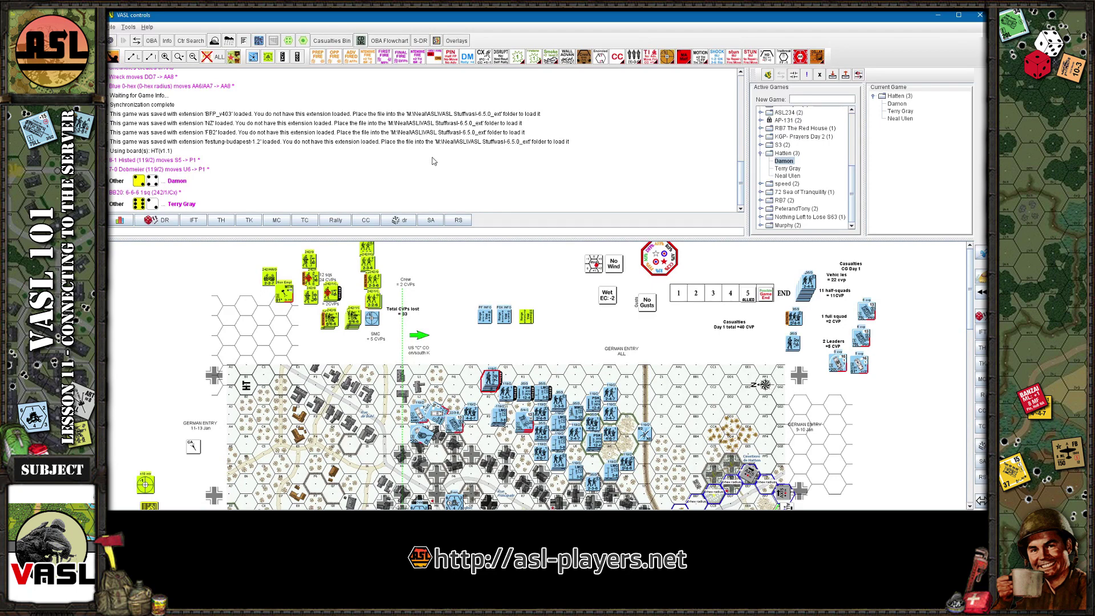
# - Leave the Hatten room for the Main Room without saving the game
pyautogui.click(111, 27)
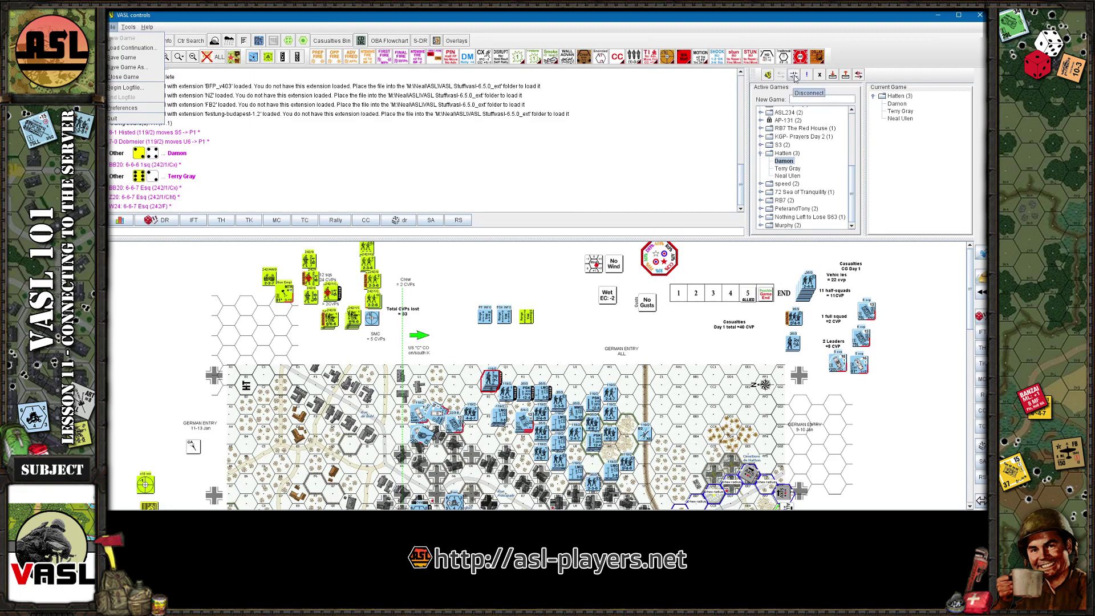
pyautogui.moveTo(856, 173); pyautogui.dragTo(815, 123)
pyautogui.click(801, 111)
pyautogui.doubleClick(801, 111)
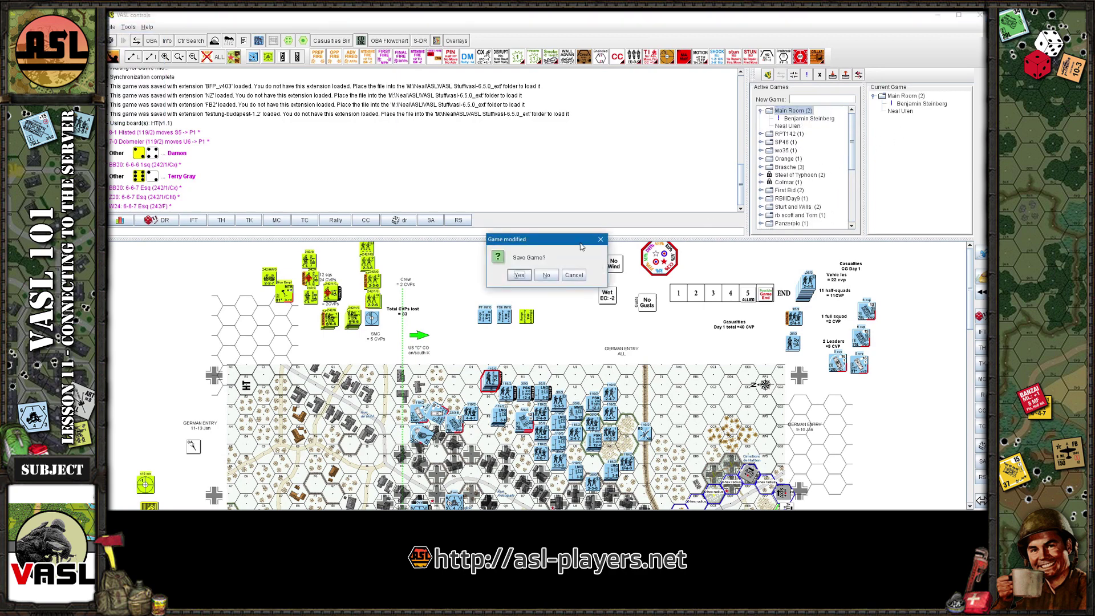
pyautogui.click(546, 275)
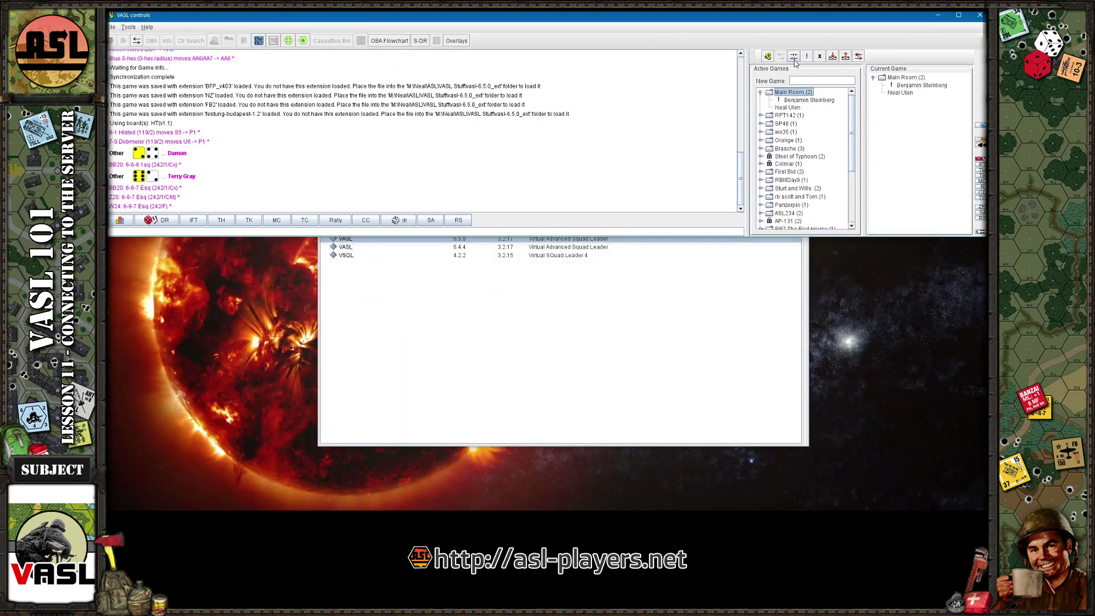
# - Disconnect from the server and reconnect to it
pyautogui.click(795, 58)
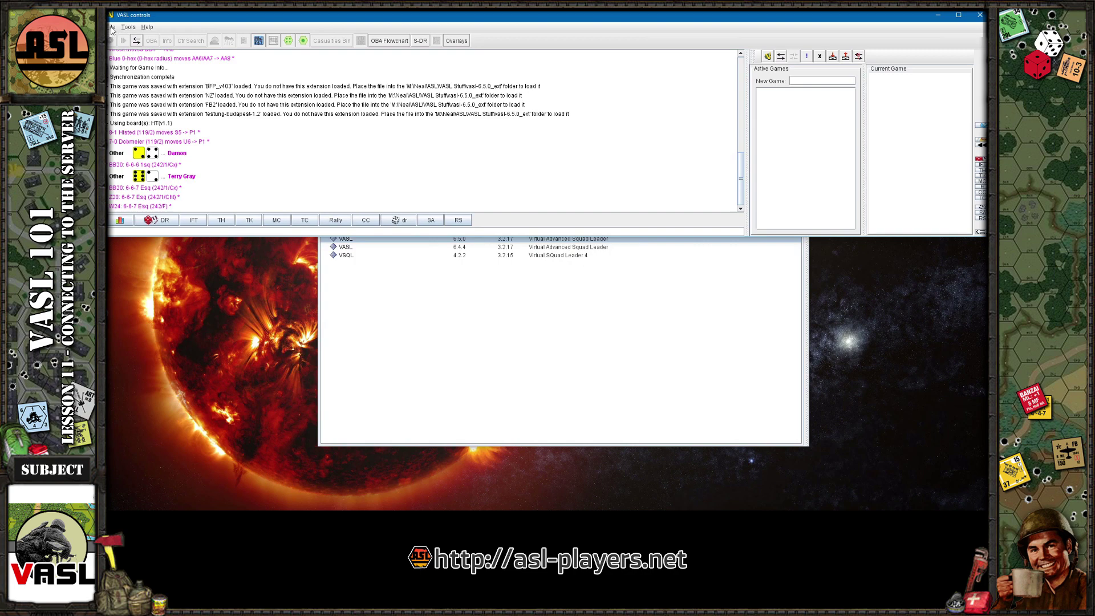
pyautogui.click(781, 57)
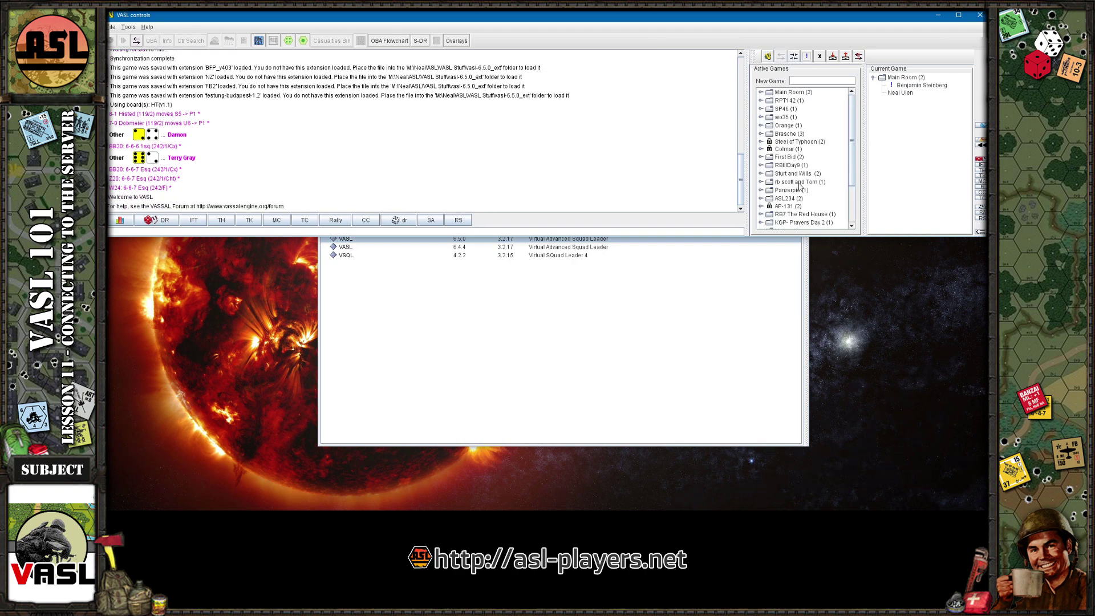
# - Disconnect from the server and close the VASL module
pyautogui.click(796, 61)
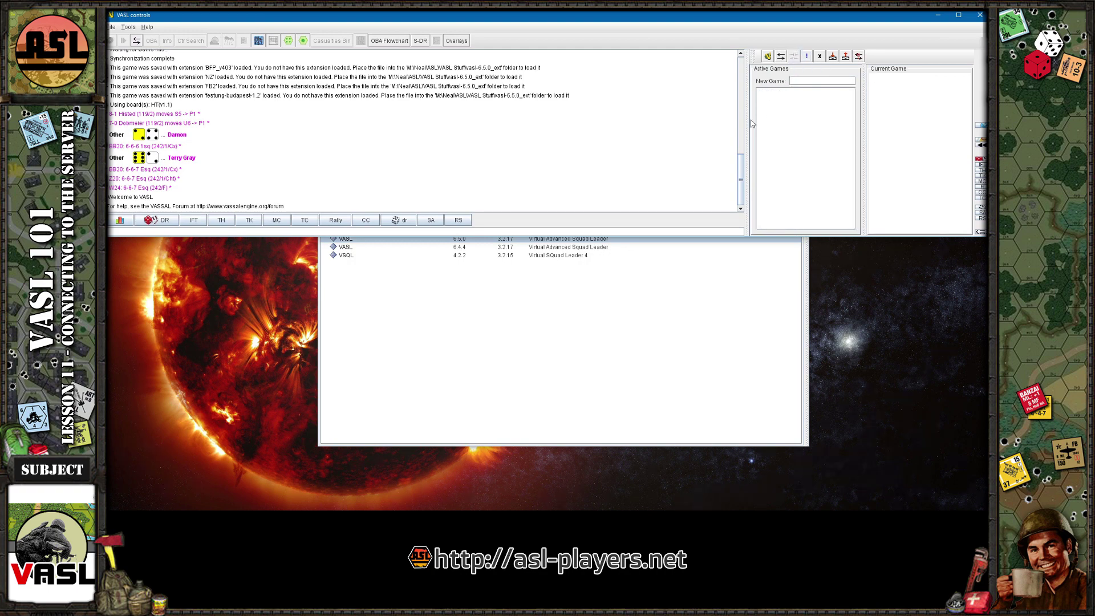
pyautogui.click(981, 17)
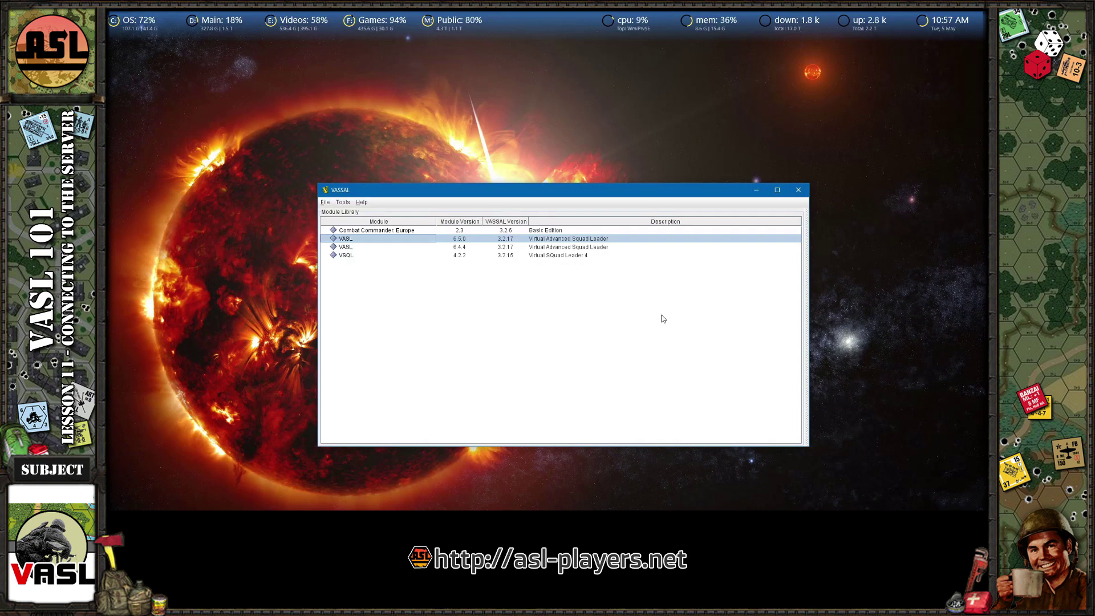